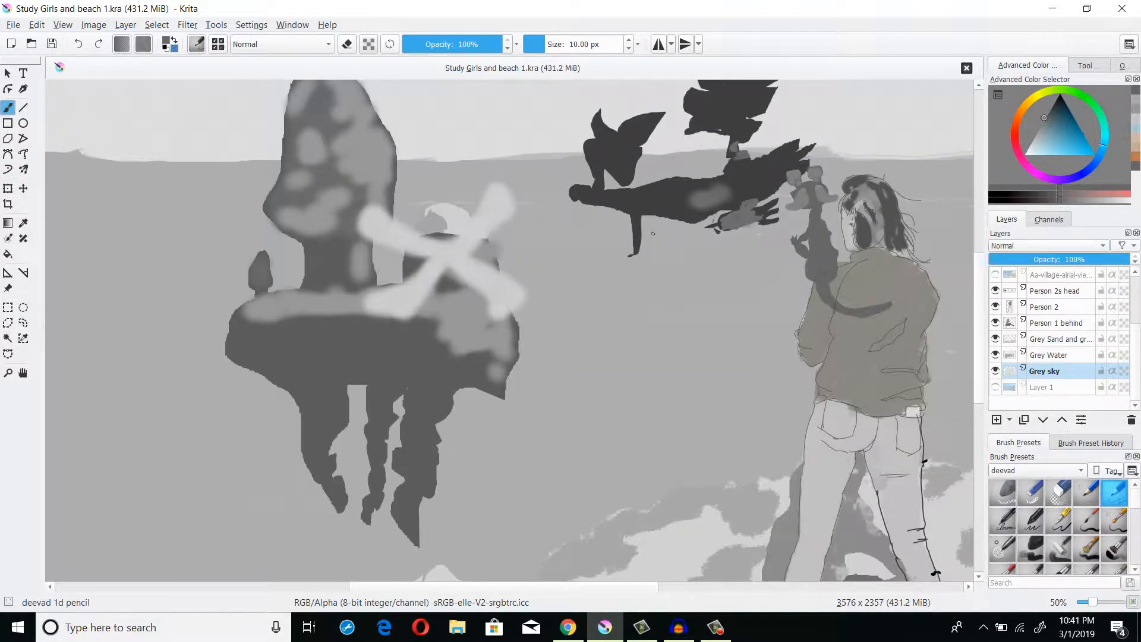
{"action": "scroll", "coordinate": [653, 234], "scroll_direction": "down", "scroll_amount": 1}
{"action": "scroll", "coordinate": [547, 333], "scroll_direction": "down", "scroll_amount": 1}
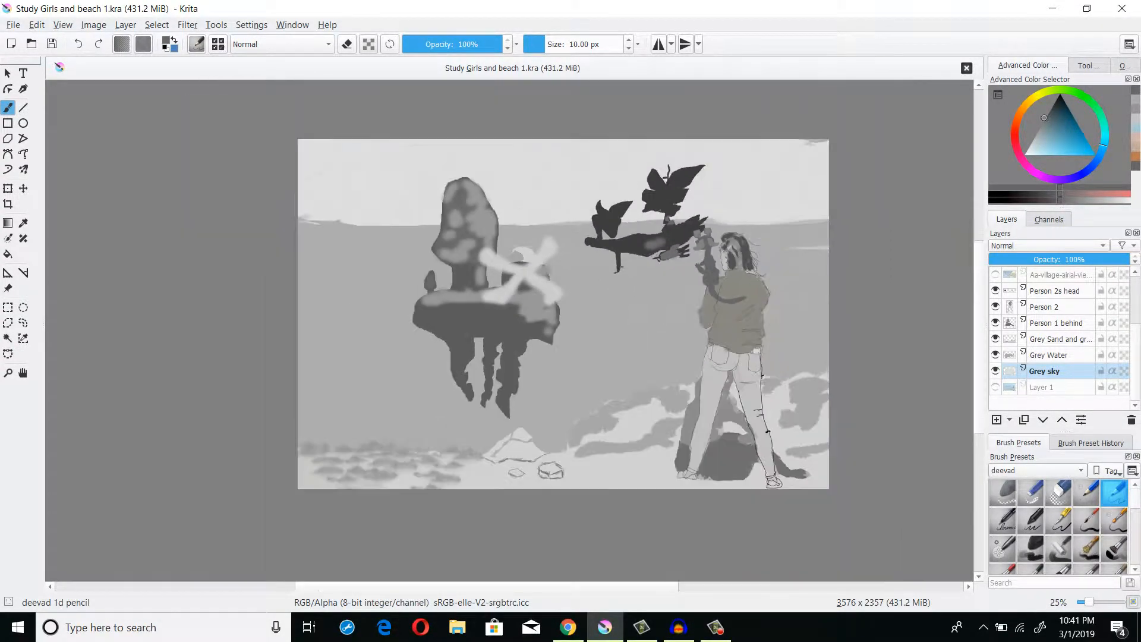
{"action": "scroll", "coordinate": [612, 251], "scroll_direction": "up", "scroll_amount": 2}
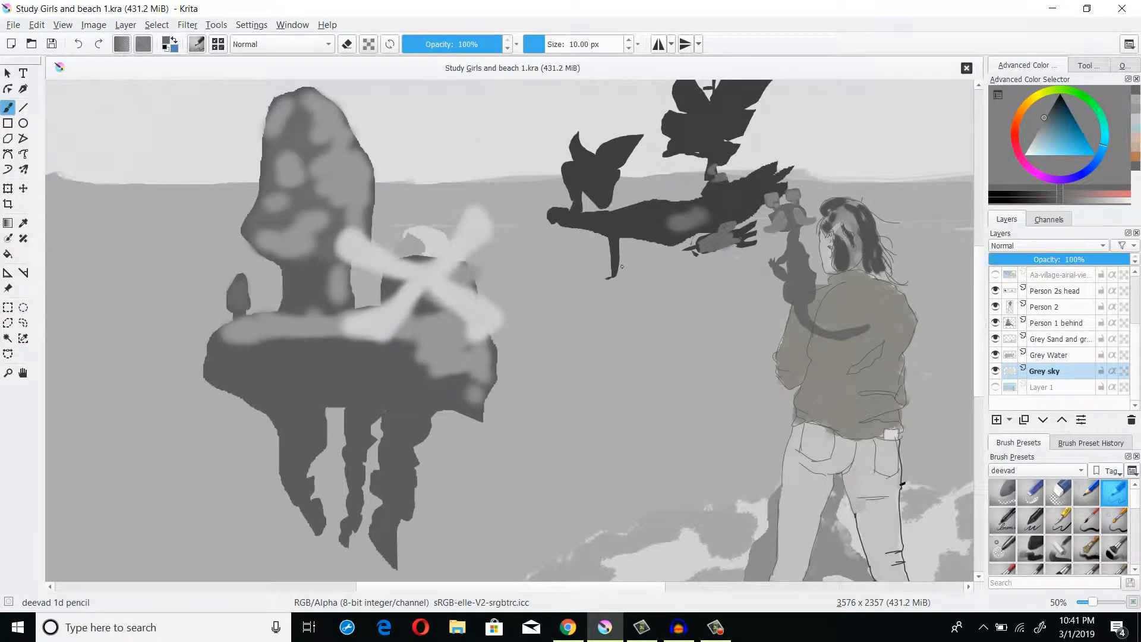
{"action": "scroll", "coordinate": [612, 251], "scroll_direction": "down", "scroll_amount": 2}
{"action": "left_click_drag", "start_coordinate": [612, 251], "coordinate": [602, 238]}
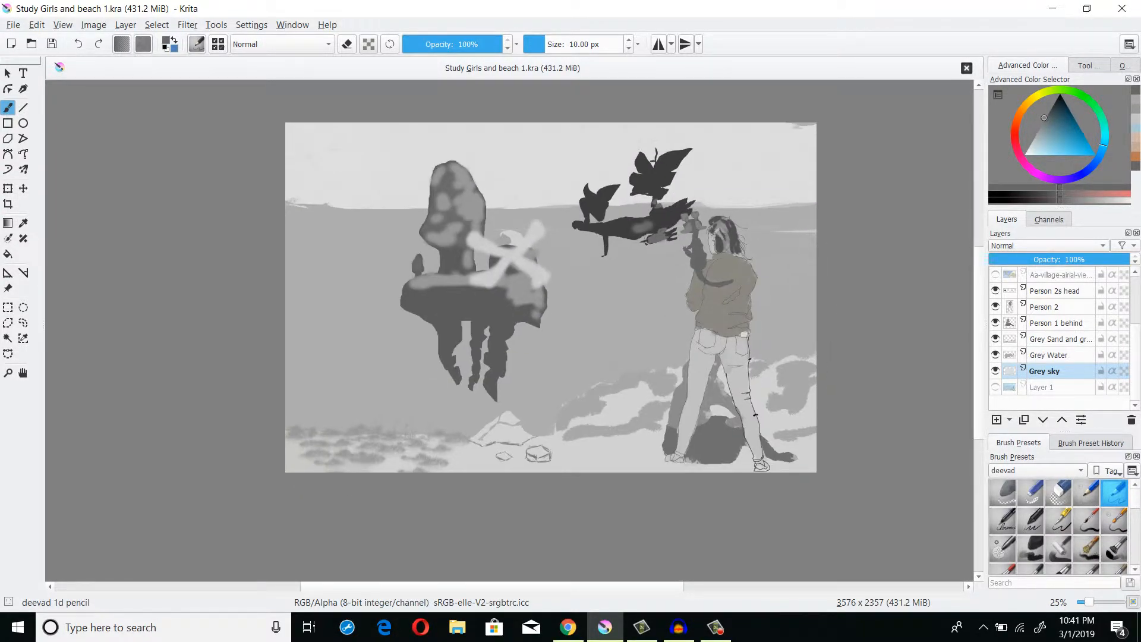
{"action": "scroll", "coordinate": [559, 271], "scroll_direction": "up", "scroll_amount": 2}
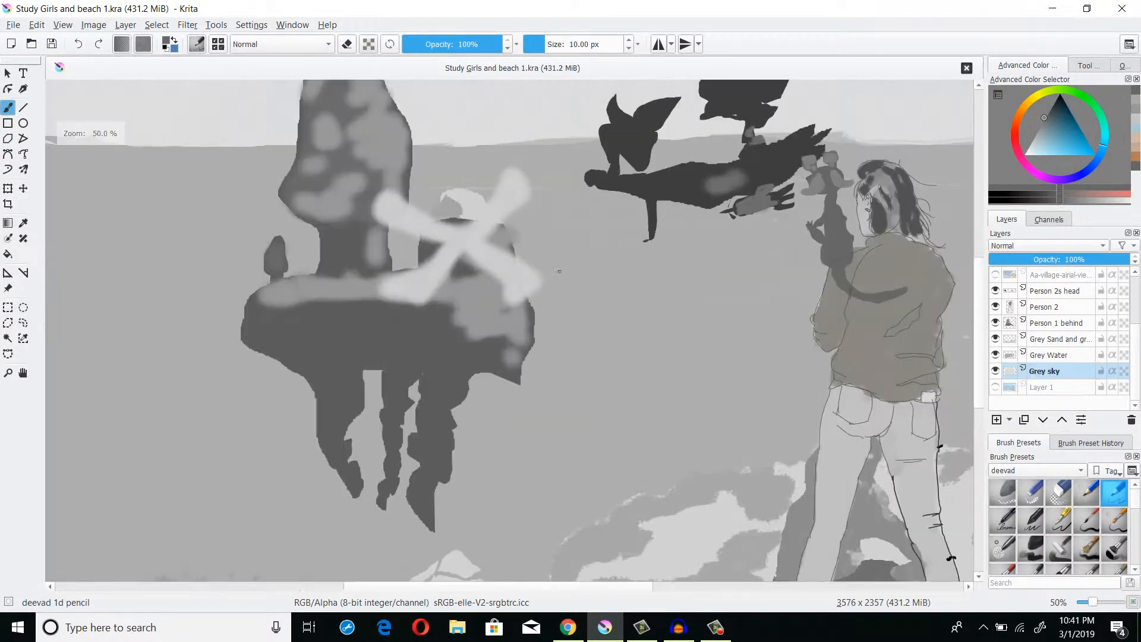
{"action": "left_click_drag", "start_coordinate": [559, 271], "coordinate": [537, 272]}
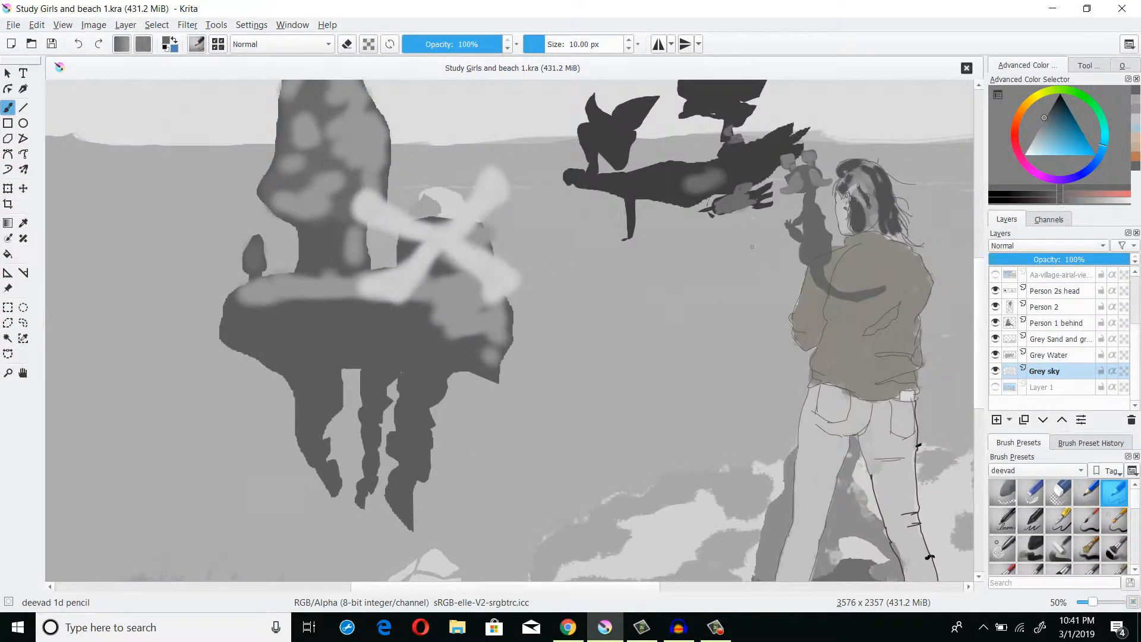
{"action": "scroll", "coordinate": [752, 246], "scroll_direction": "down", "scroll_amount": 2}
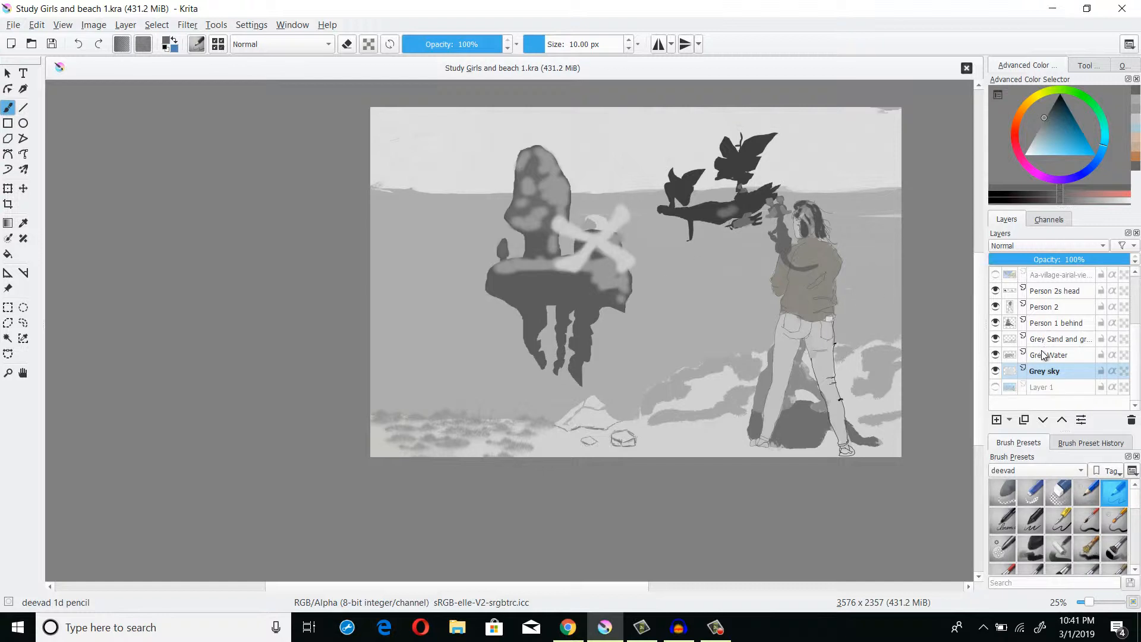
{"action": "scroll", "coordinate": [1055, 356], "scroll_direction": "up", "scroll_amount": 1}
{"action": "scroll", "coordinate": [1056, 357], "scroll_direction": "down", "scroll_amount": 1}
- Browse the brush blending mode and layer blending mode lists for the Grey sky layer
{"action": "left_click", "coordinate": [1041, 373]}
{"action": "left_click", "coordinate": [321, 47]}
{"action": "left_click", "coordinate": [319, 46]}
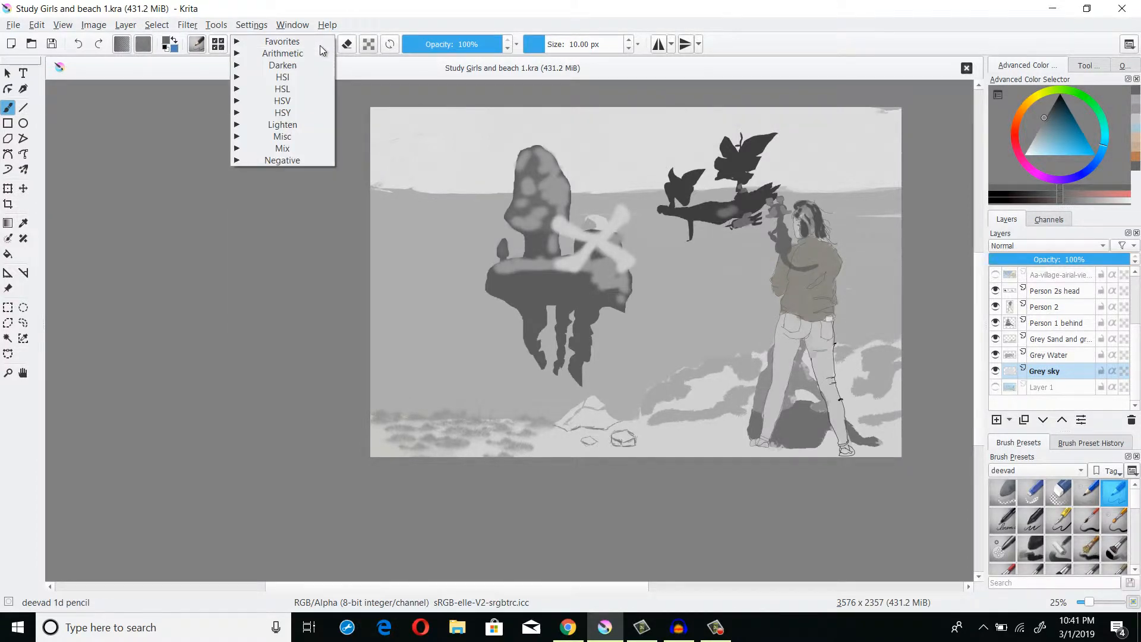
{"action": "left_click", "coordinate": [413, 17]}
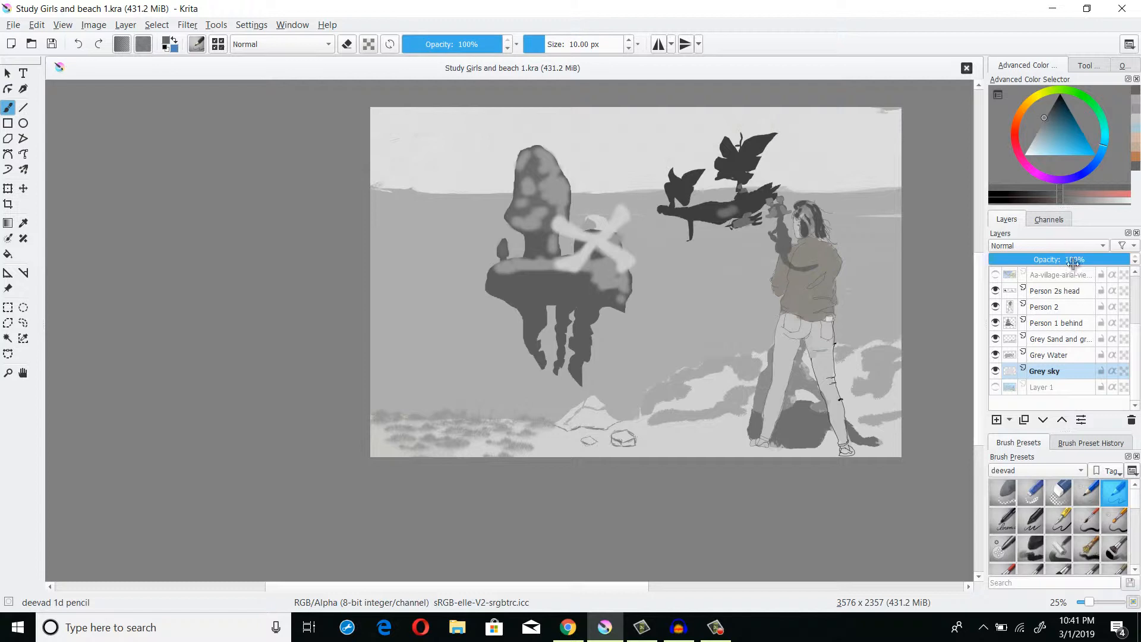
{"action": "left_click", "coordinate": [1059, 249]}
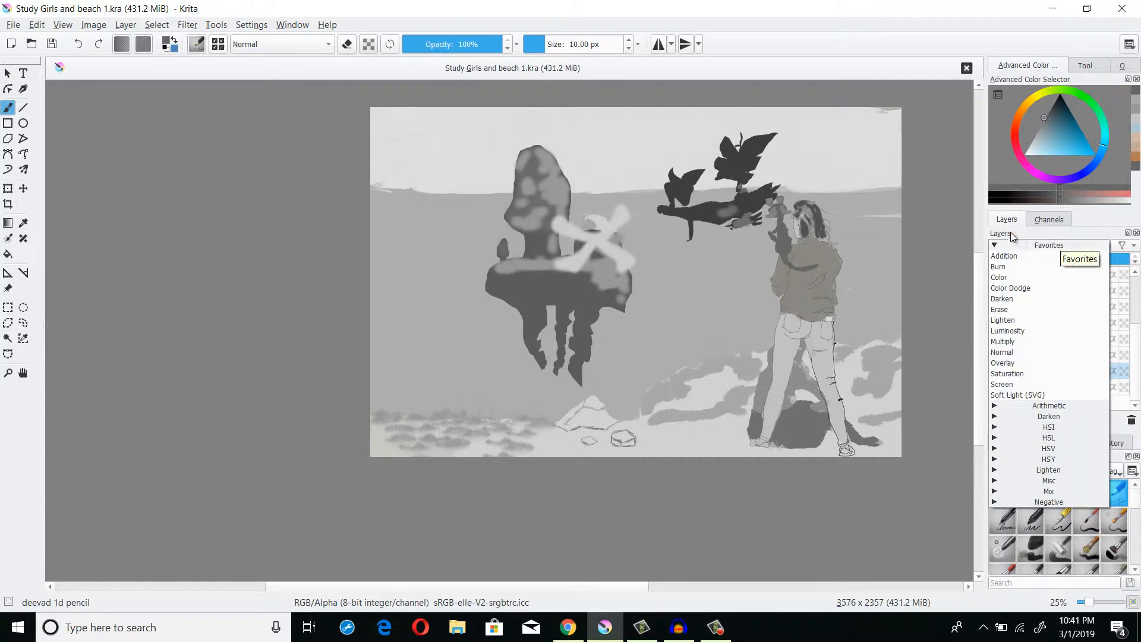
{"action": "left_click", "coordinate": [968, 233]}
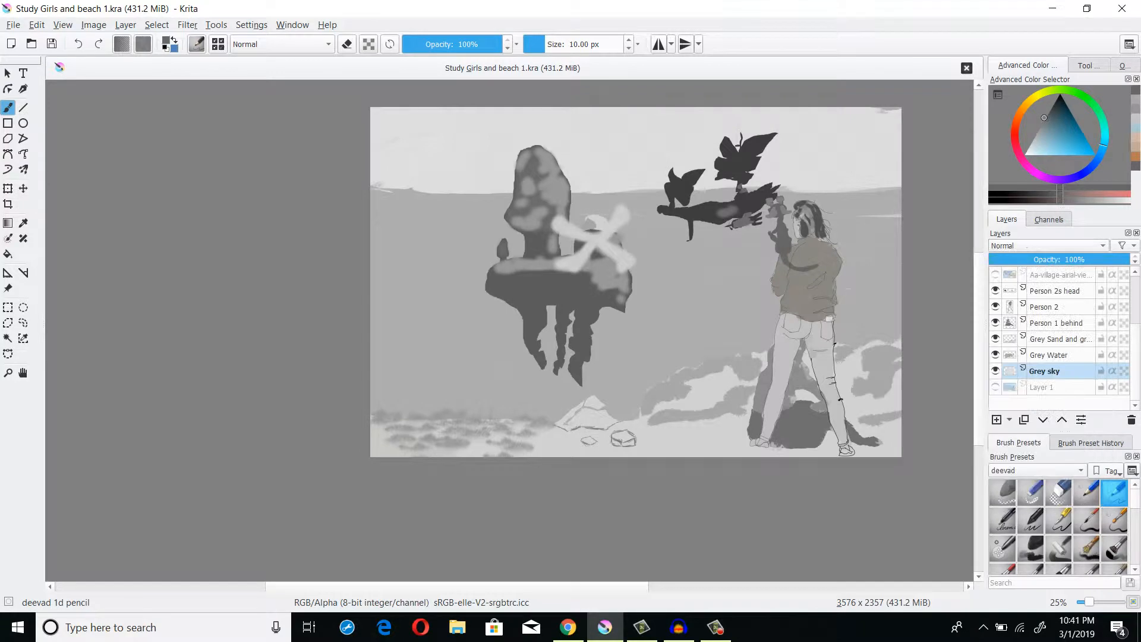
{"action": "left_click", "coordinate": [1073, 376]}
{"action": "scroll", "coordinate": [1020, 527], "scroll_direction": "down", "scroll_amount": 2}
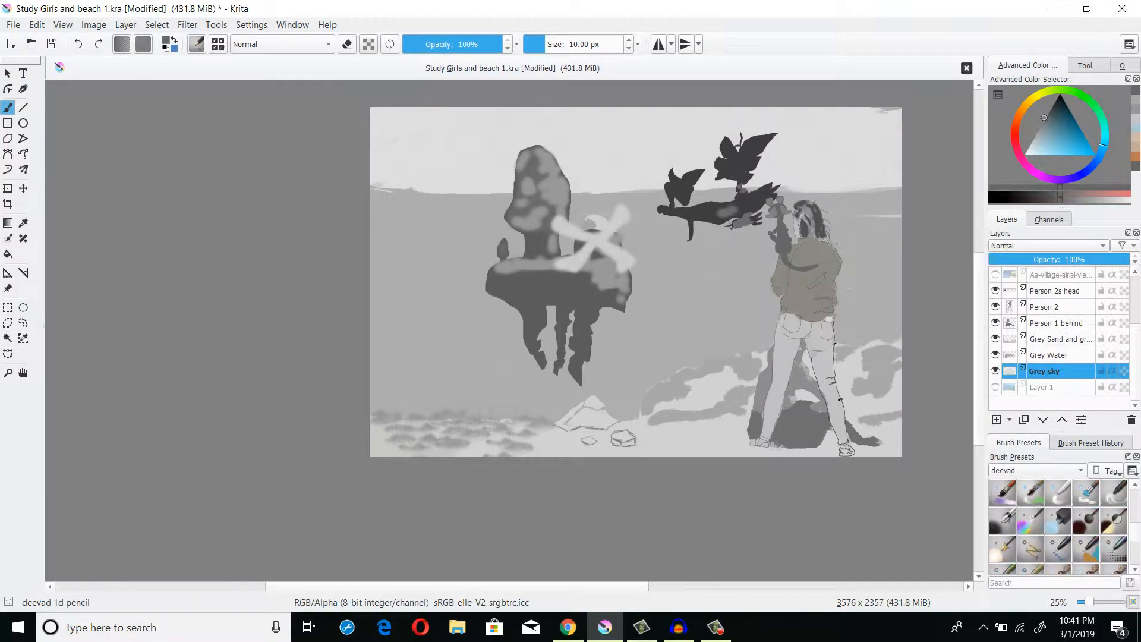
- Set the brush blending mode to Color and select the deevad 3a alchemy brush preset
{"action": "left_click", "coordinate": [270, 43]}
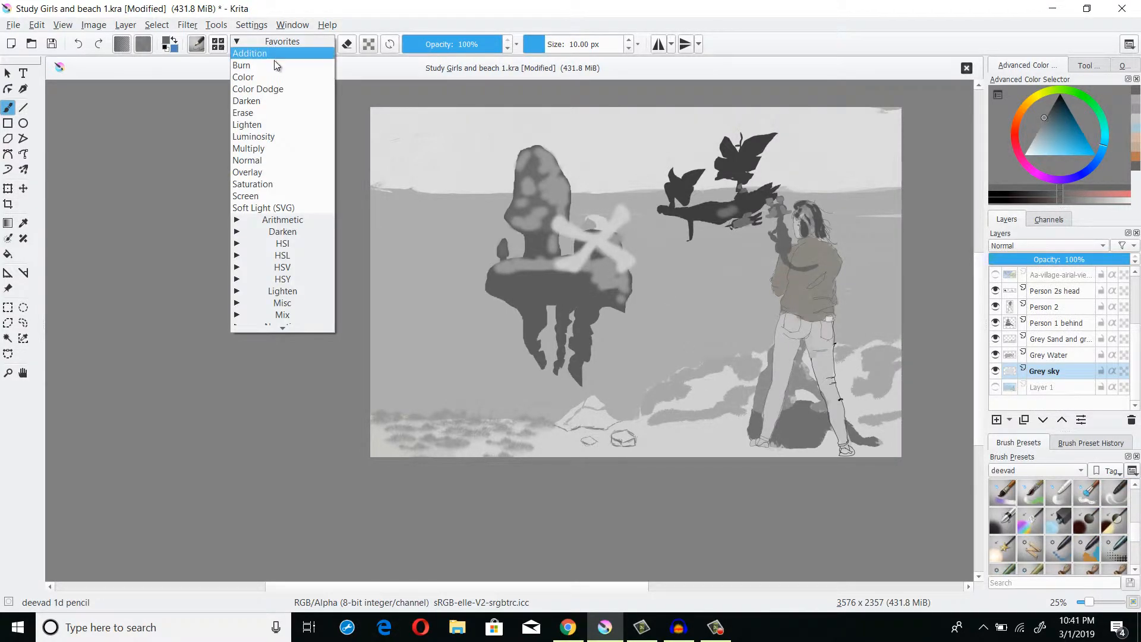
{"action": "left_click", "coordinate": [279, 75]}
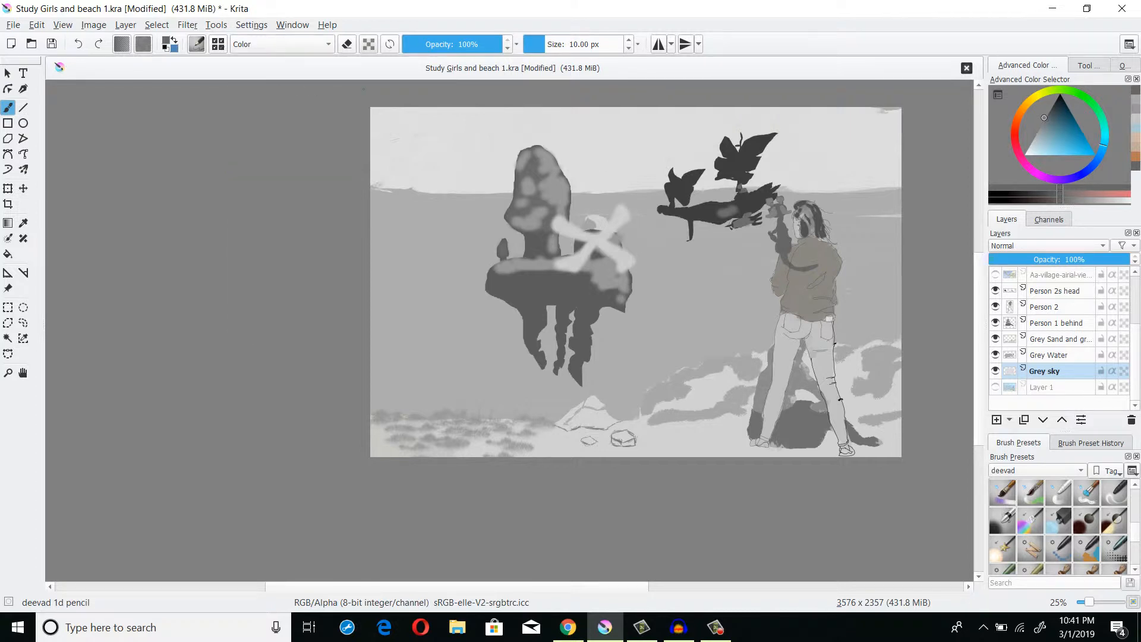
{"action": "scroll", "coordinate": [1035, 508], "scroll_direction": "down", "scroll_amount": 4}
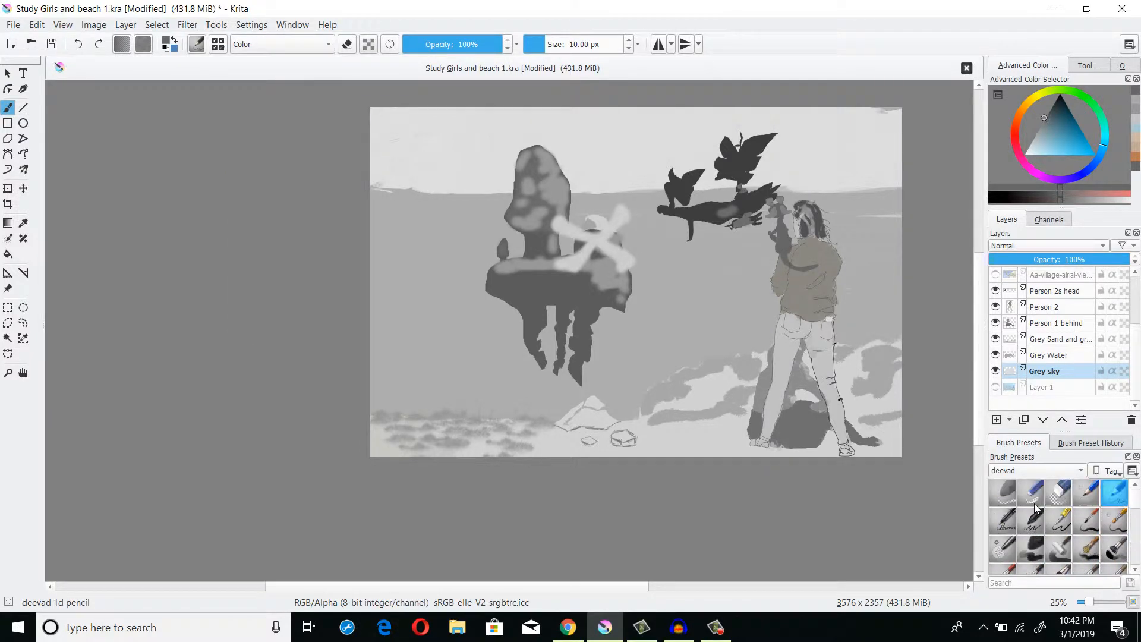
{"action": "scroll", "coordinate": [1035, 508], "scroll_direction": "down", "scroll_amount": 2}
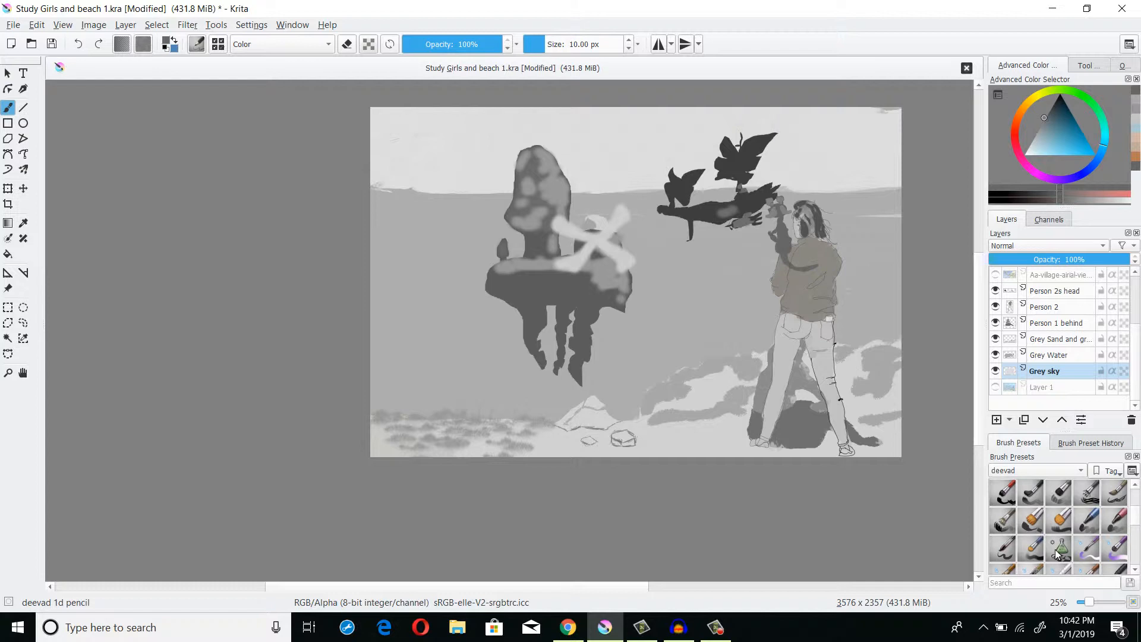
{"action": "mouse_move", "coordinate": [1057, 554]}
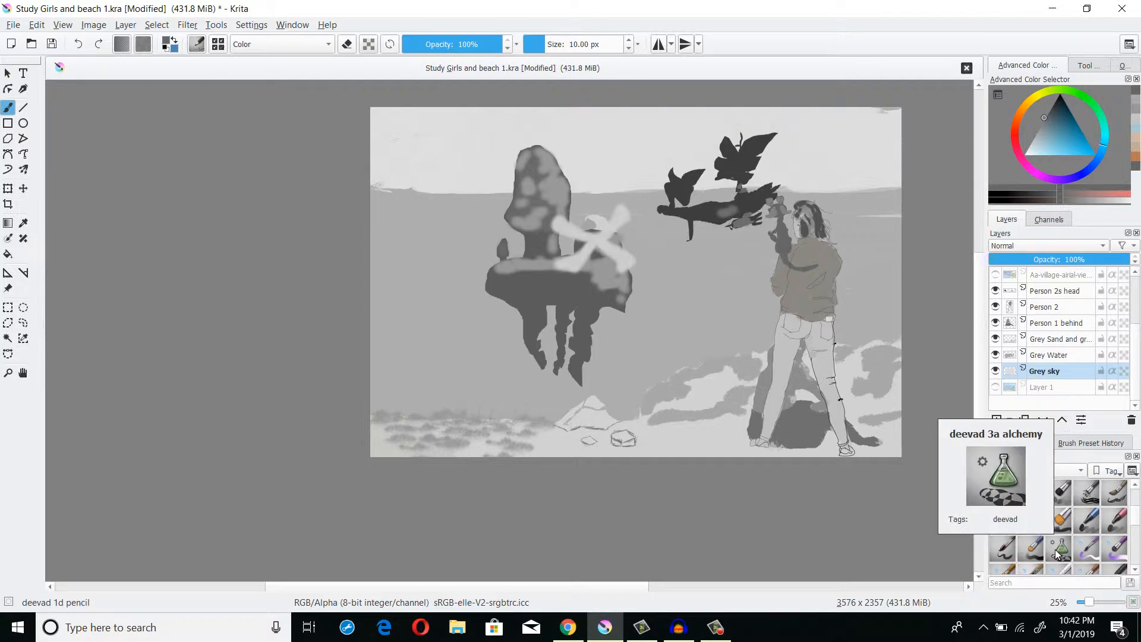
{"action": "left_click", "coordinate": [1055, 551]}
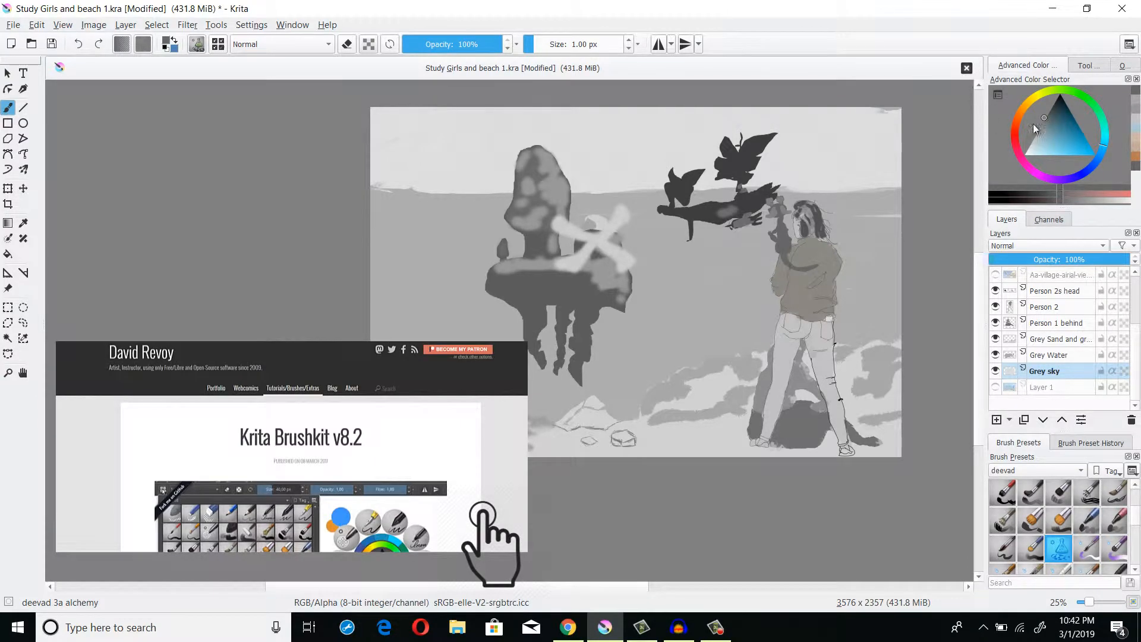
- Pick a bright blue and try filling a wedge of sky along the top-left edge of the canvas
{"action": "mouse_move", "coordinate": [1054, 124]}
{"action": "left_mouse_down"}
{"action": "mouse_move", "coordinate": [1071, 144]}
{"action": "mouse_move", "coordinate": [1065, 155]}
{"action": "left_mouse_up"}
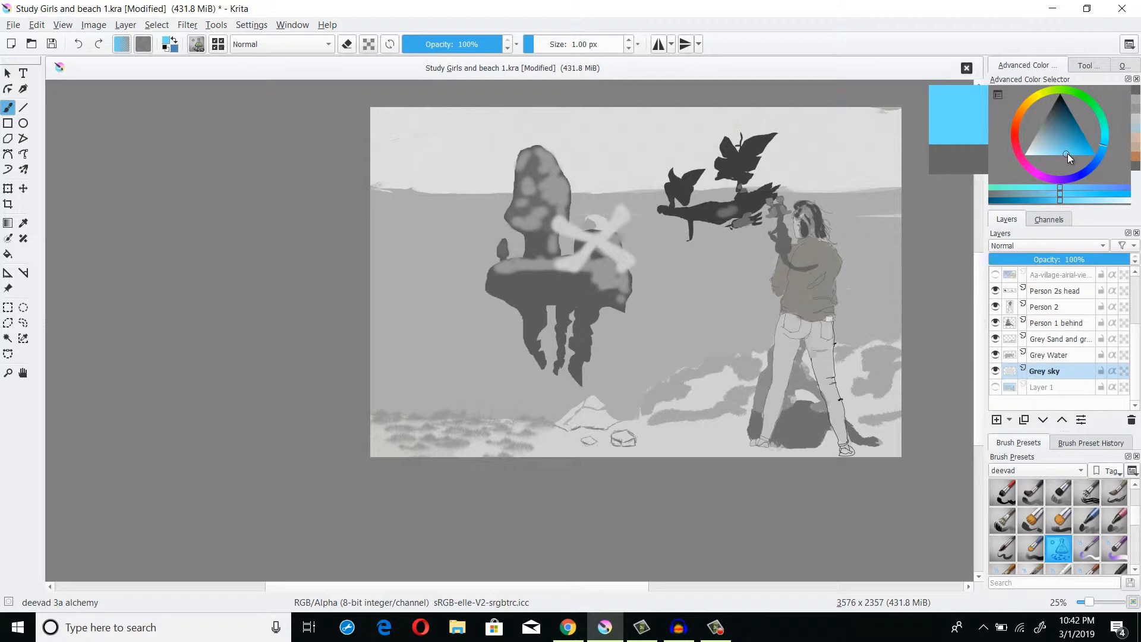
{"action": "left_click_drag", "start_coordinate": [718, 196], "coordinate": [707, 221]}
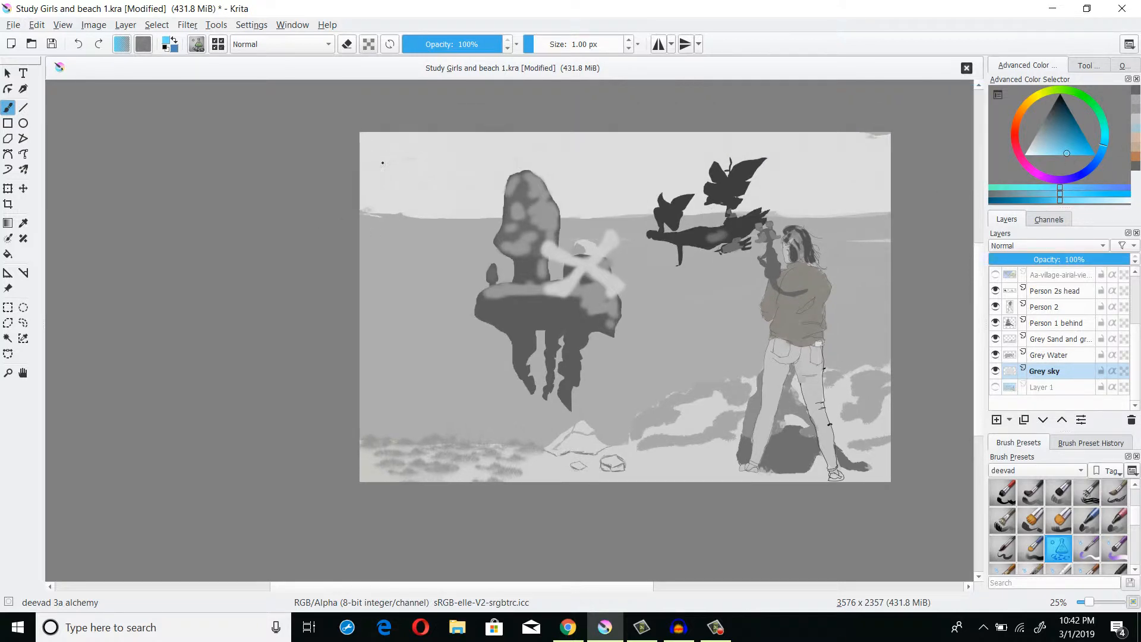
{"action": "mouse_move", "coordinate": [363, 136]}
{"action": "left_mouse_down"}
{"action": "mouse_move", "coordinate": [387, 155]}
{"action": "mouse_move", "coordinate": [480, 179]}
{"action": "mouse_move", "coordinate": [658, 158]}
{"action": "left_mouse_up"}
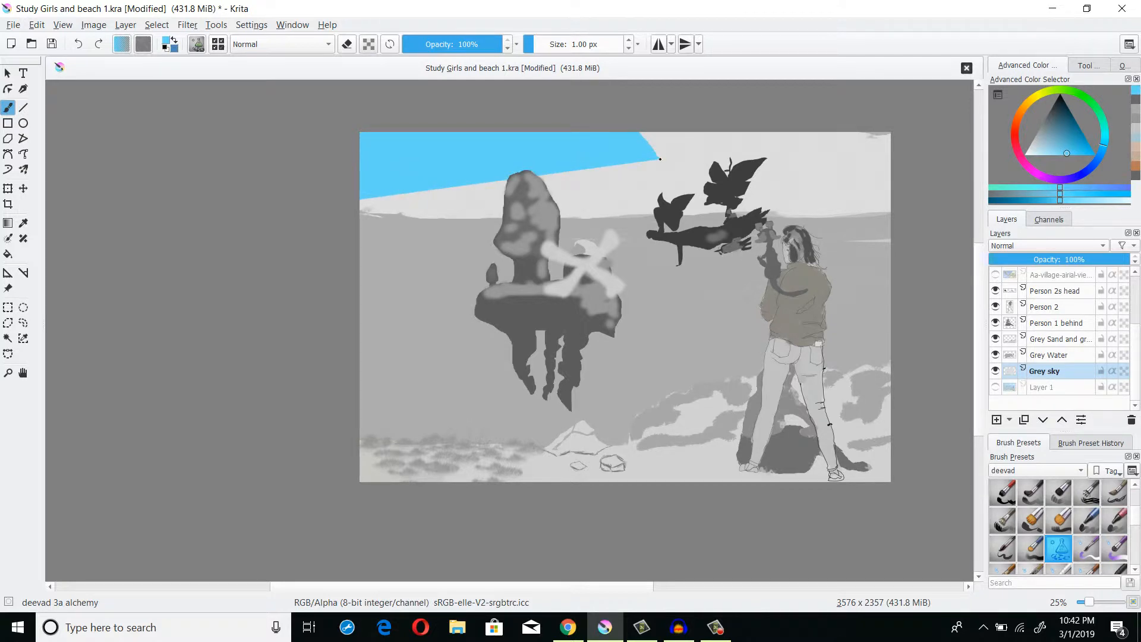
{"action": "key", "text": "ctrl+z"}
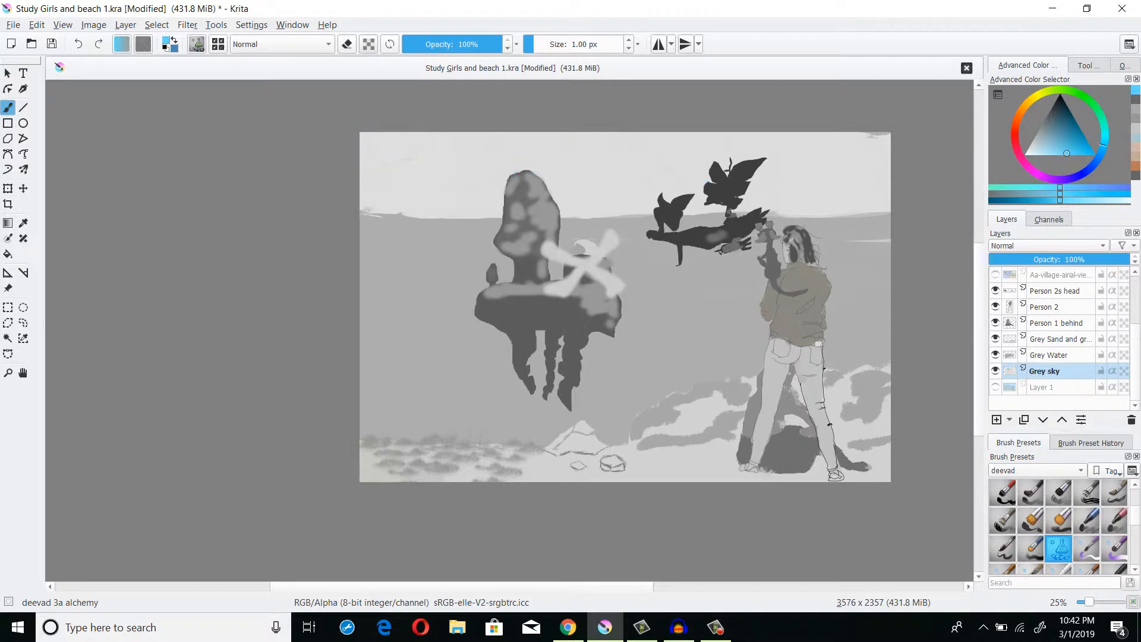
- Try filling a lighter blue shape in the upper-left sky and undo it
{"action": "left_click", "coordinate": [1059, 144]}
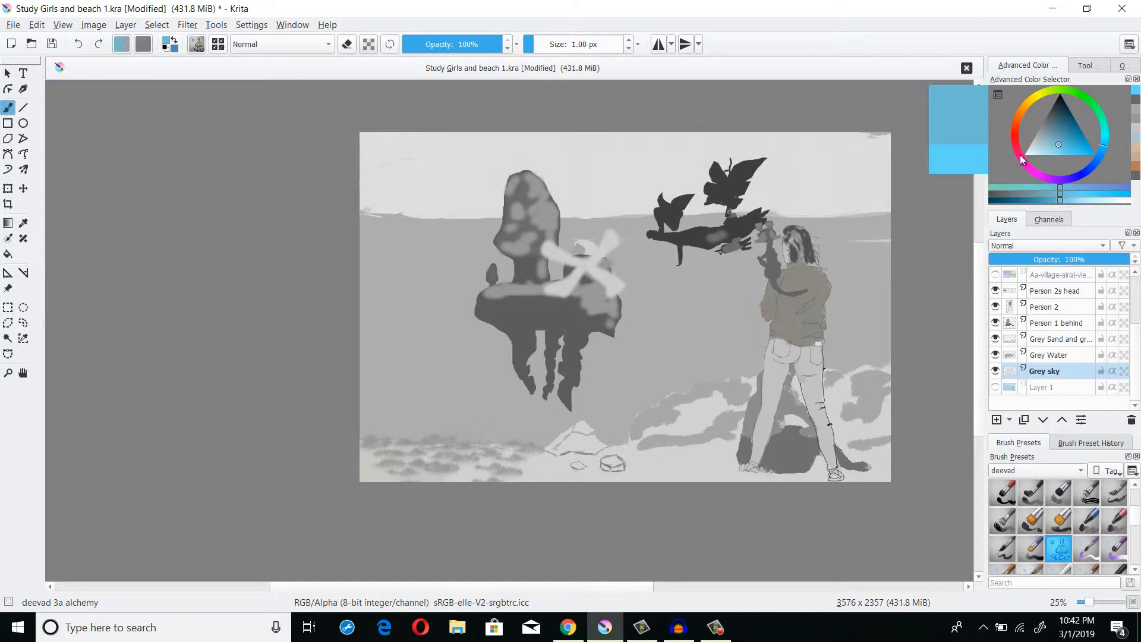
{"action": "left_click_drag", "start_coordinate": [479, 106], "coordinate": [463, 258]}
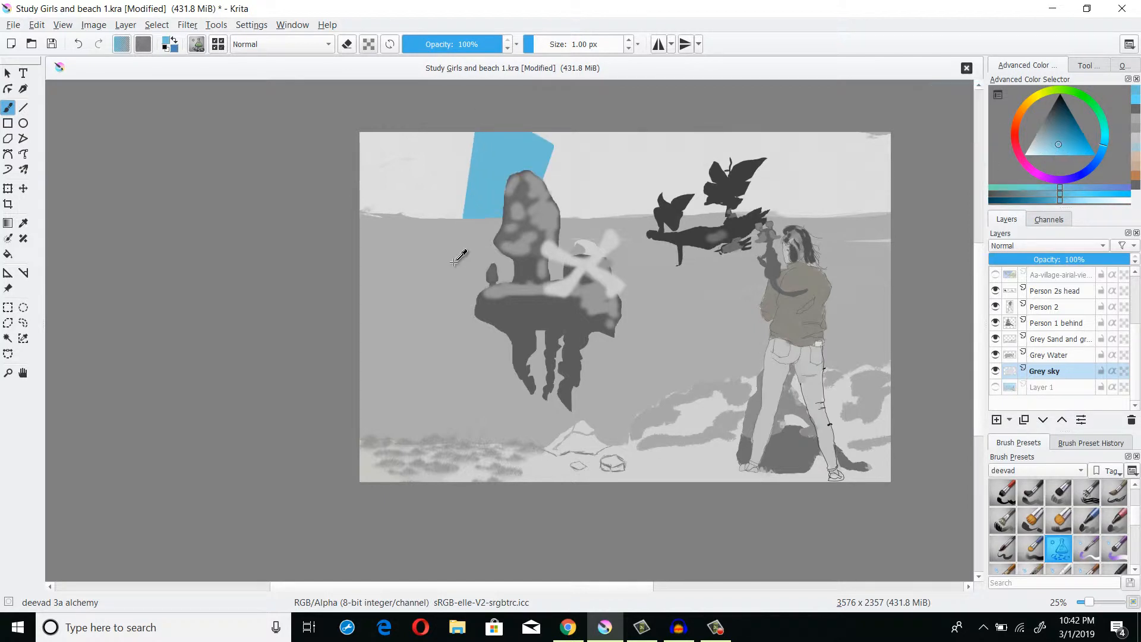
{"action": "key", "text": "ctrl+z"}
- Pick a bright blue and fill the whole sky above the horizon on the Grey sky layer
{"action": "left_click_drag", "start_coordinate": [1064, 134], "coordinate": [1067, 153]}
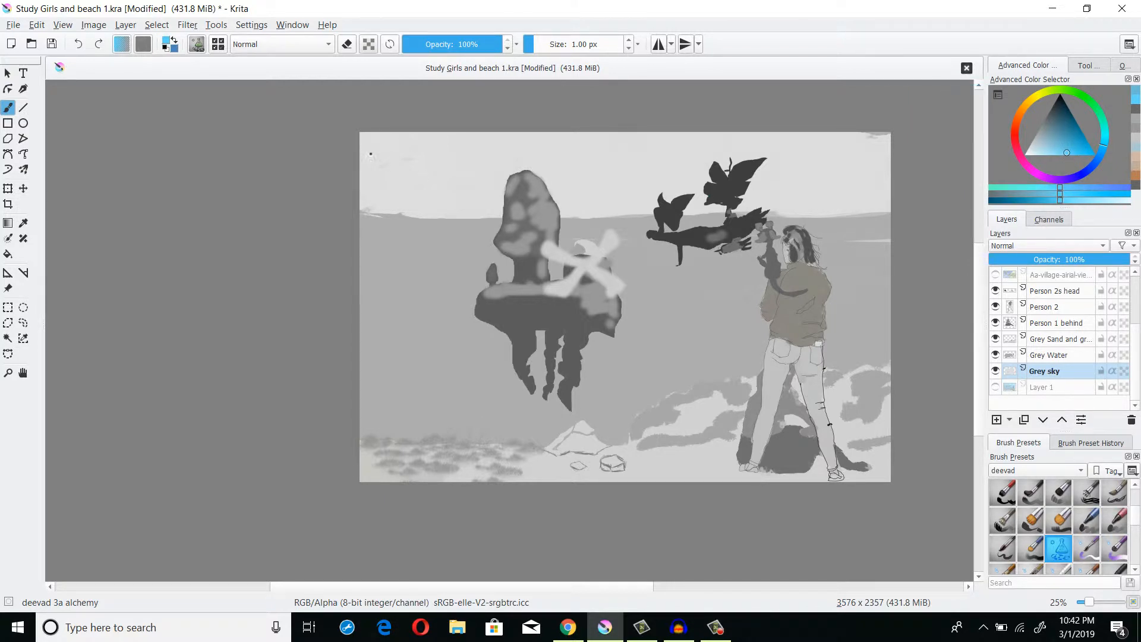
{"action": "mouse_move", "coordinate": [317, 108]}
{"action": "left_mouse_down"}
{"action": "mouse_move", "coordinate": [531, 211]}
{"action": "mouse_move", "coordinate": [499, 257]}
{"action": "left_mouse_up"}
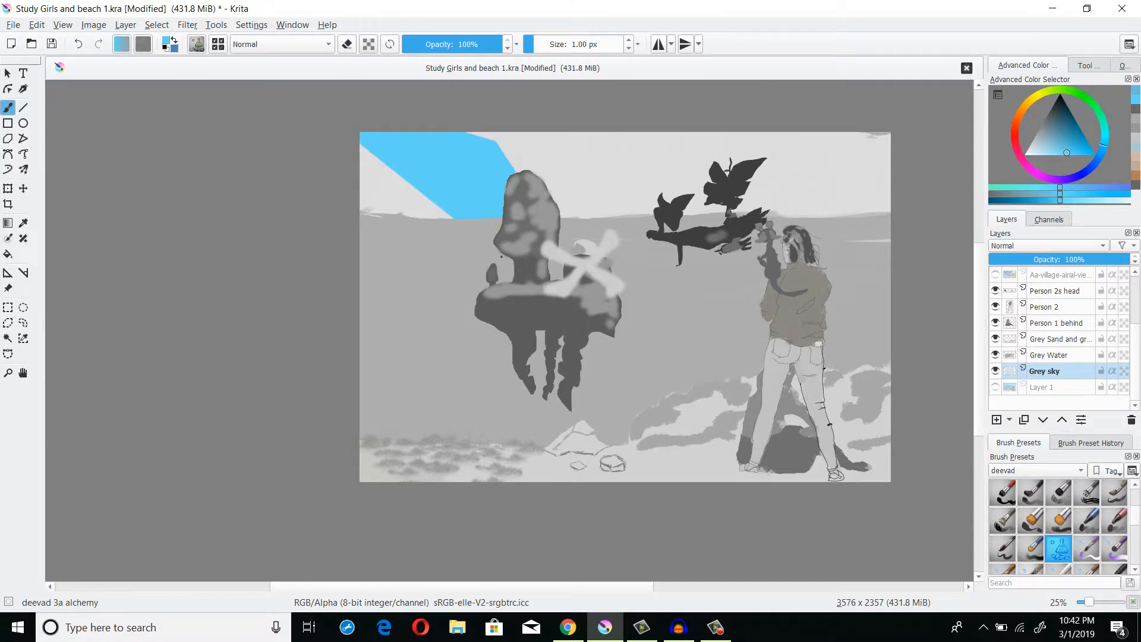
{"action": "key", "text": "ctrl+z"}
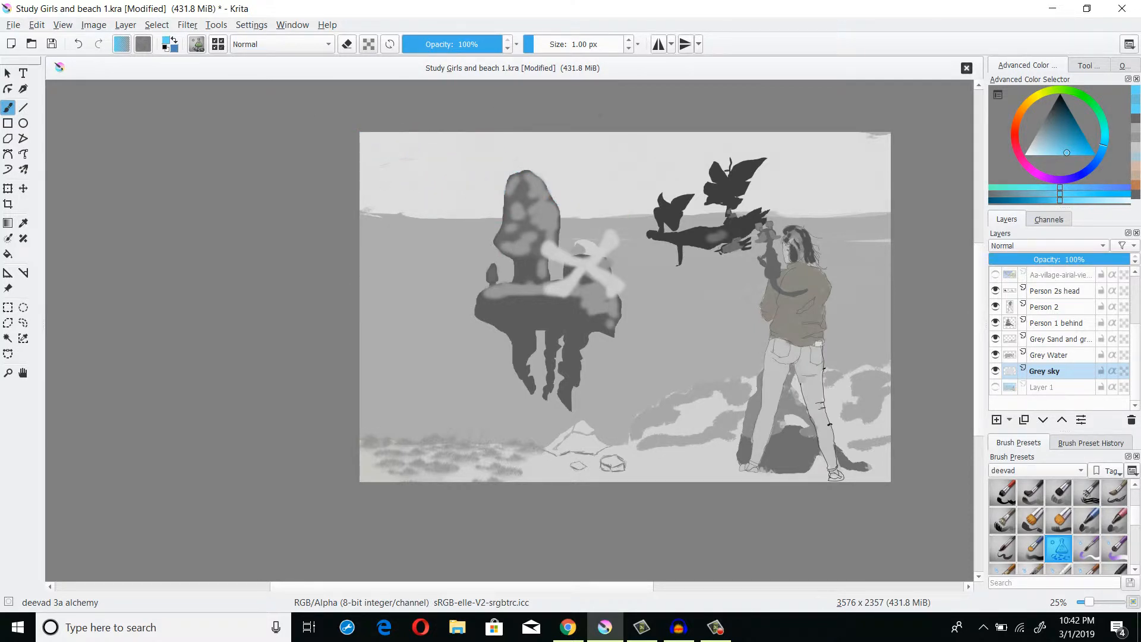
{"action": "mouse_move", "coordinate": [899, 126]}
{"action": "left_mouse_down"}
{"action": "mouse_move", "coordinate": [903, 363]}
{"action": "mouse_move", "coordinate": [855, 505]}
{"action": "mouse_move", "coordinate": [552, 505]}
{"action": "left_mouse_up"}
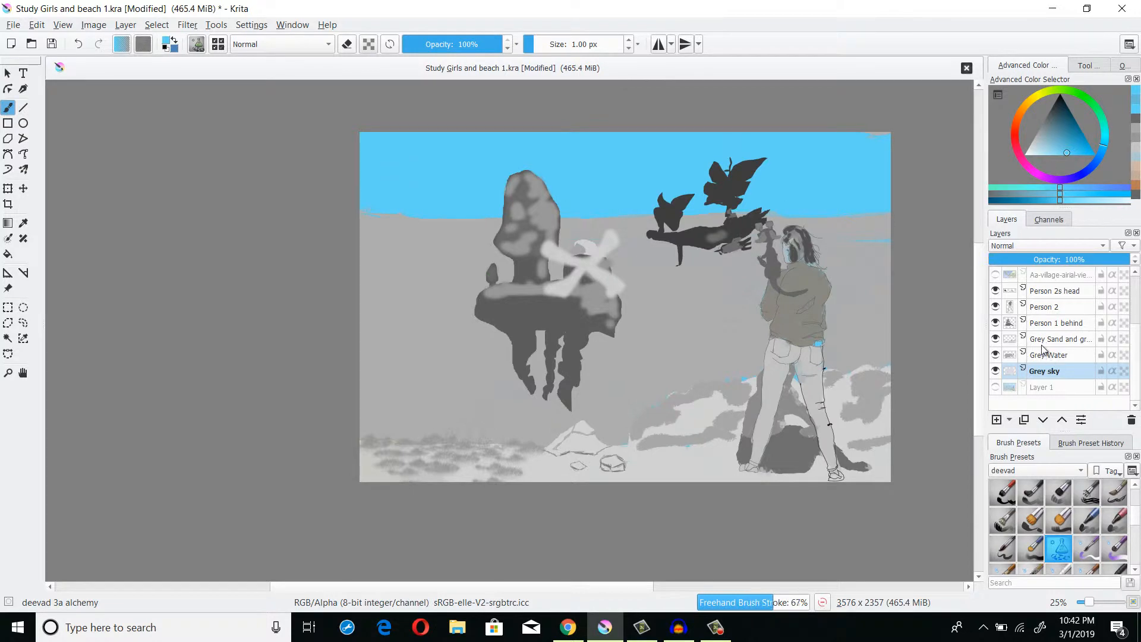
- Select the Grey Water layer, choose a deeper blue, and try a fill shape at its left edge
{"action": "mouse_move", "coordinate": [1051, 358]}
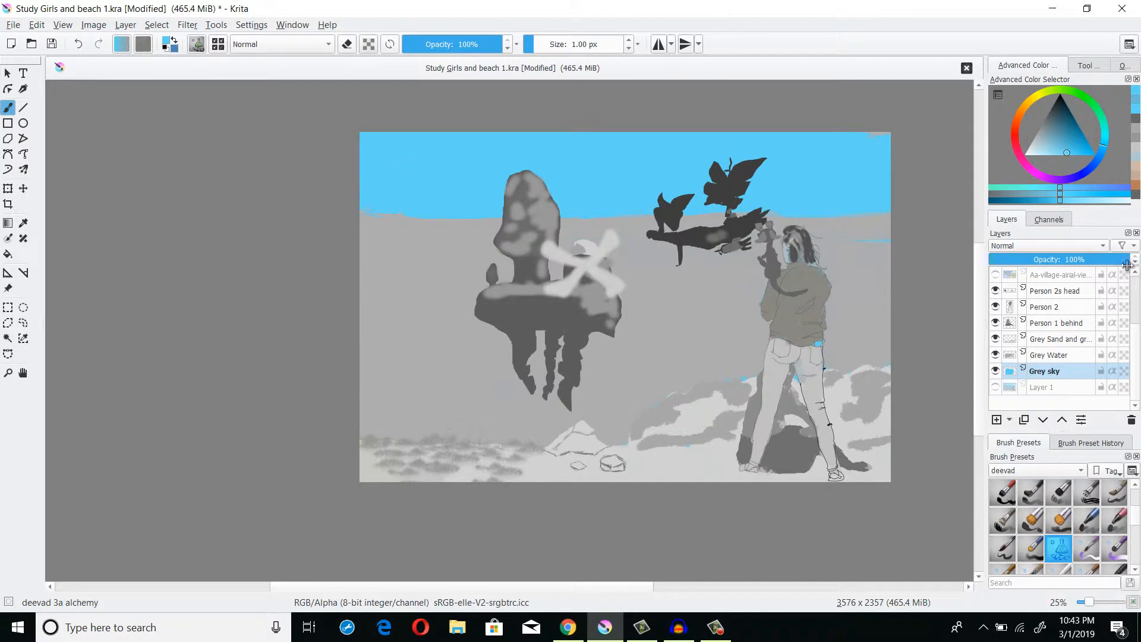
{"action": "left_click", "coordinate": [1057, 355]}
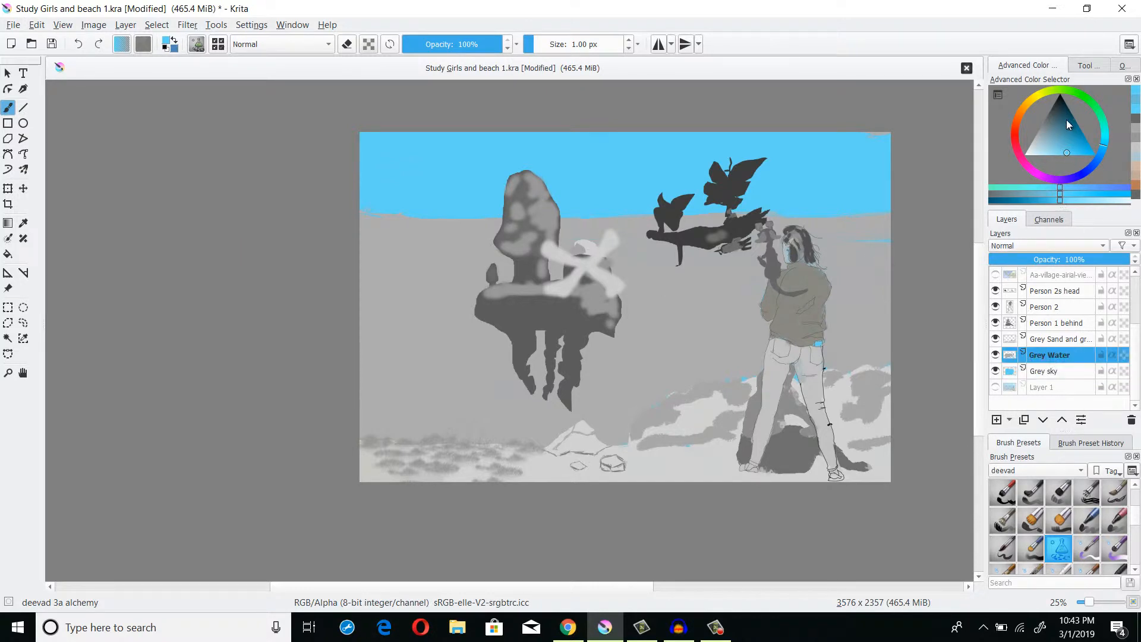
{"action": "left_click", "coordinate": [1061, 135]}
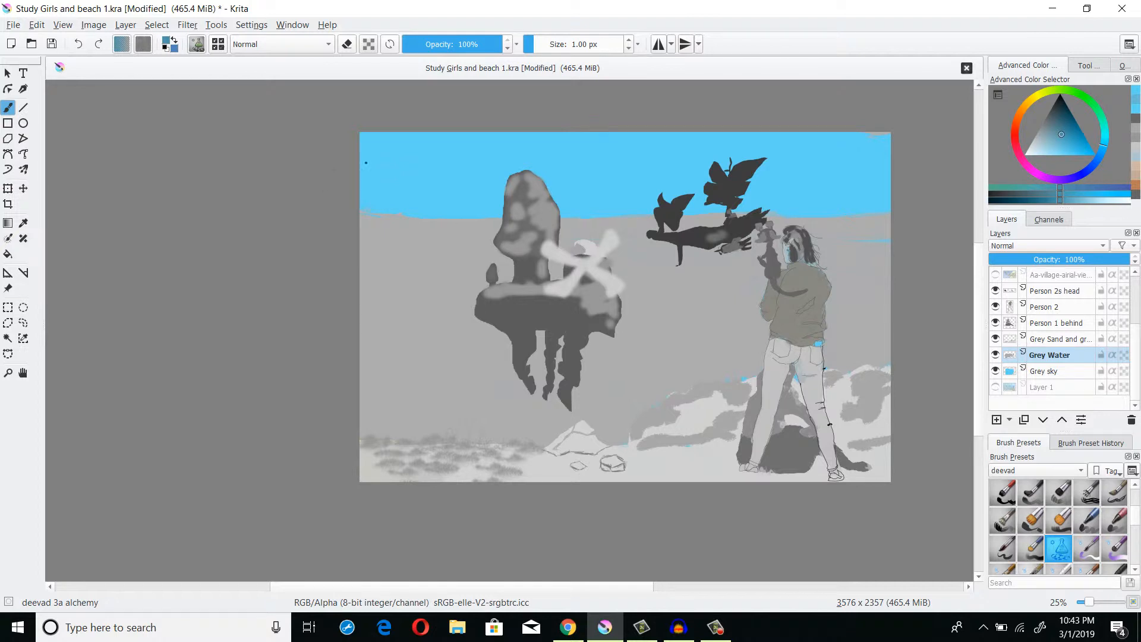
{"action": "mouse_move", "coordinate": [365, 162]}
{"action": "left_mouse_down"}
{"action": "mouse_move", "coordinate": [448, 211]}
{"action": "mouse_move", "coordinate": [396, 279]}
{"action": "left_mouse_up"}
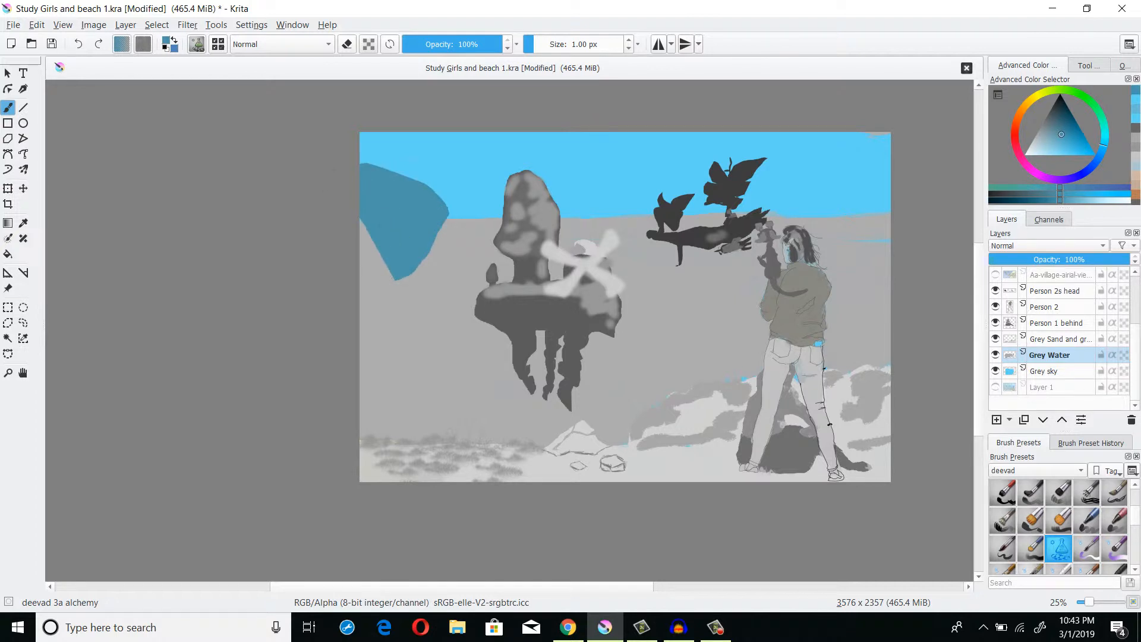
{"action": "key", "text": "ctrl+z"}
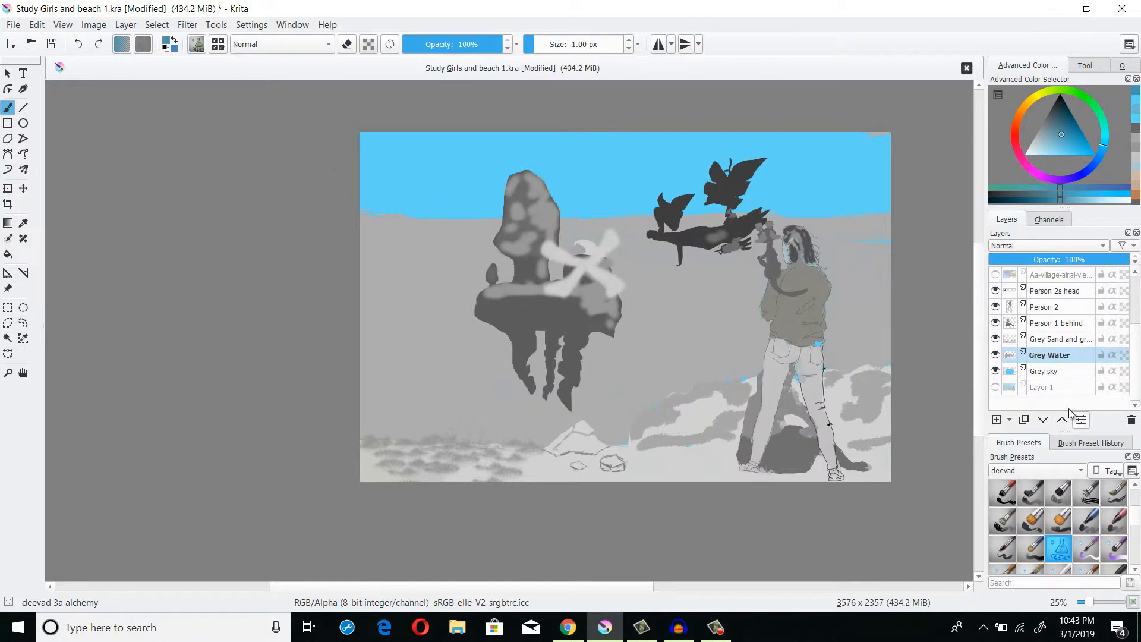
- Set the brush blending mode to Color while working on the Grey Water layer
{"action": "left_click", "coordinate": [1069, 342]}
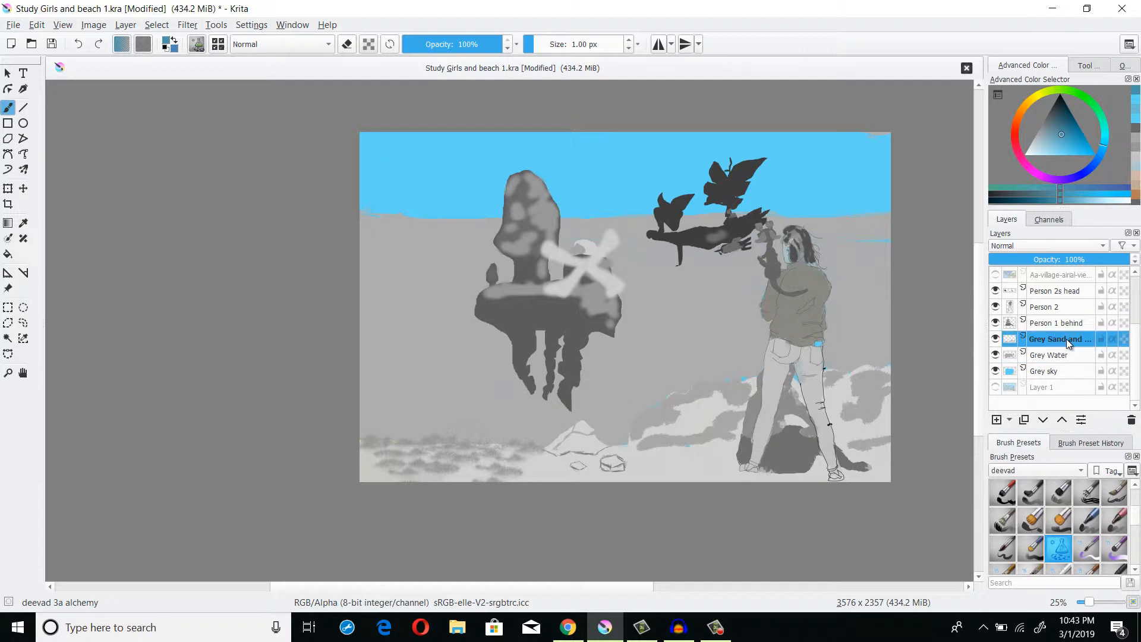
{"action": "left_click", "coordinate": [1063, 354]}
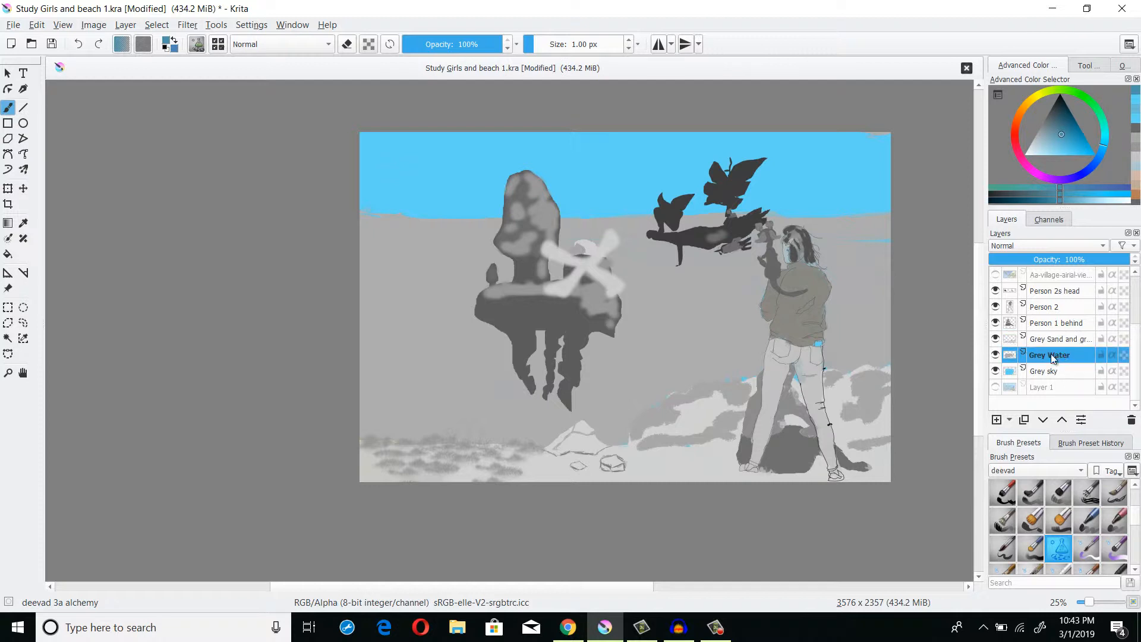
{"action": "left_click", "coordinate": [315, 46]}
{"action": "left_click", "coordinate": [291, 77]}
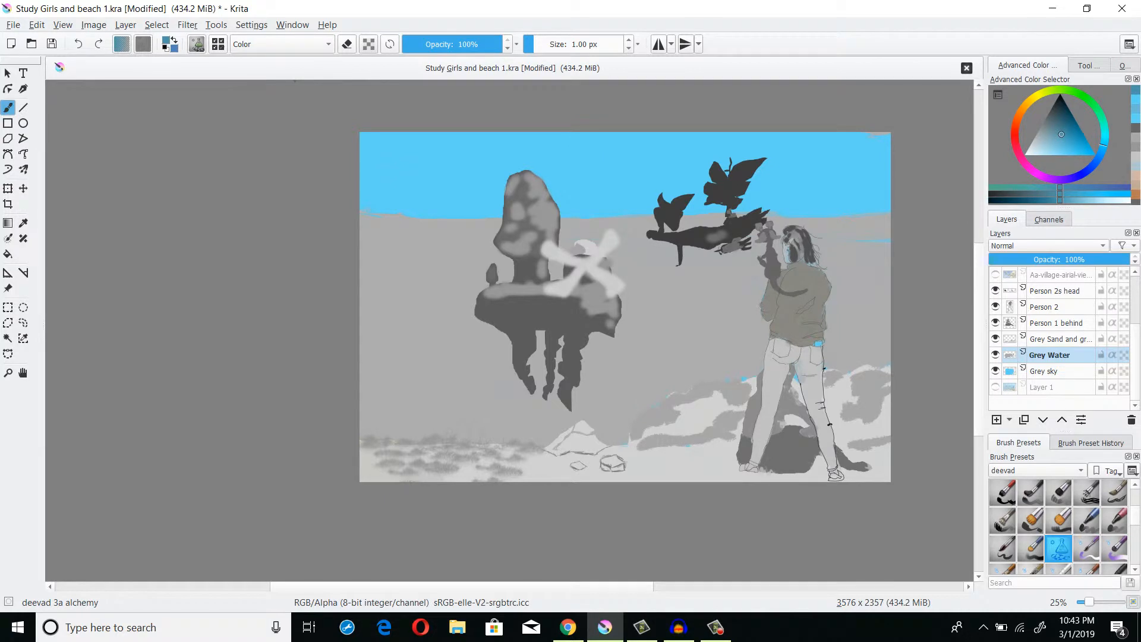
- Try a blue fill shape at the water's left edge and undo it
{"action": "mouse_move", "coordinate": [401, 192]}
{"action": "left_mouse_down"}
{"action": "mouse_move", "coordinate": [428, 203]}
{"action": "mouse_move", "coordinate": [444, 249]}
{"action": "left_mouse_up"}
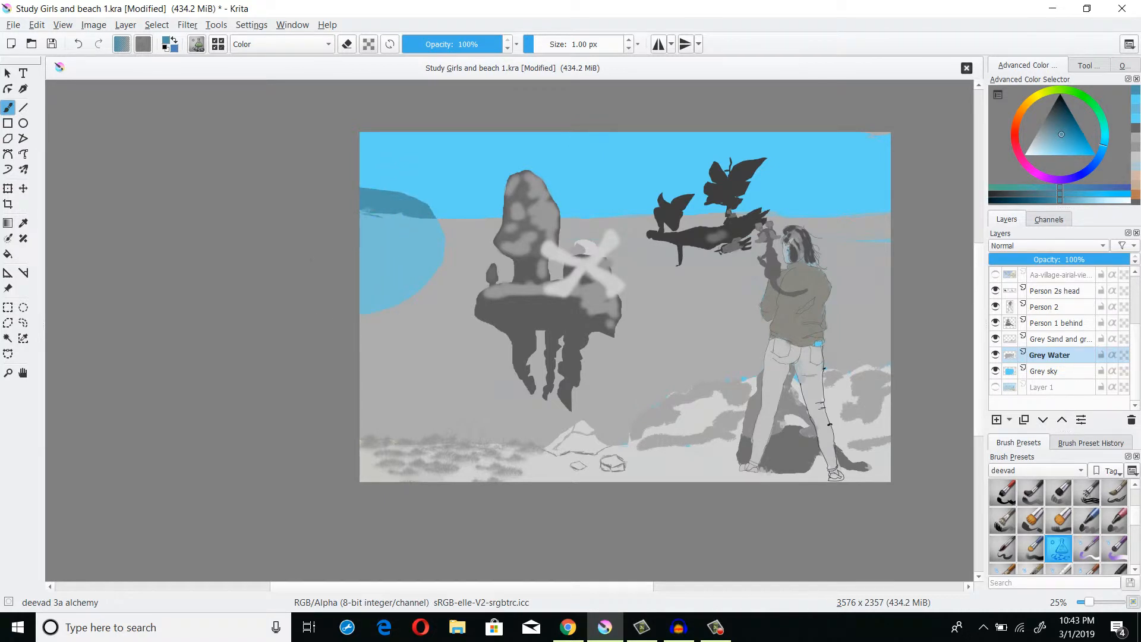
{"action": "key", "text": "ctrl+z"}
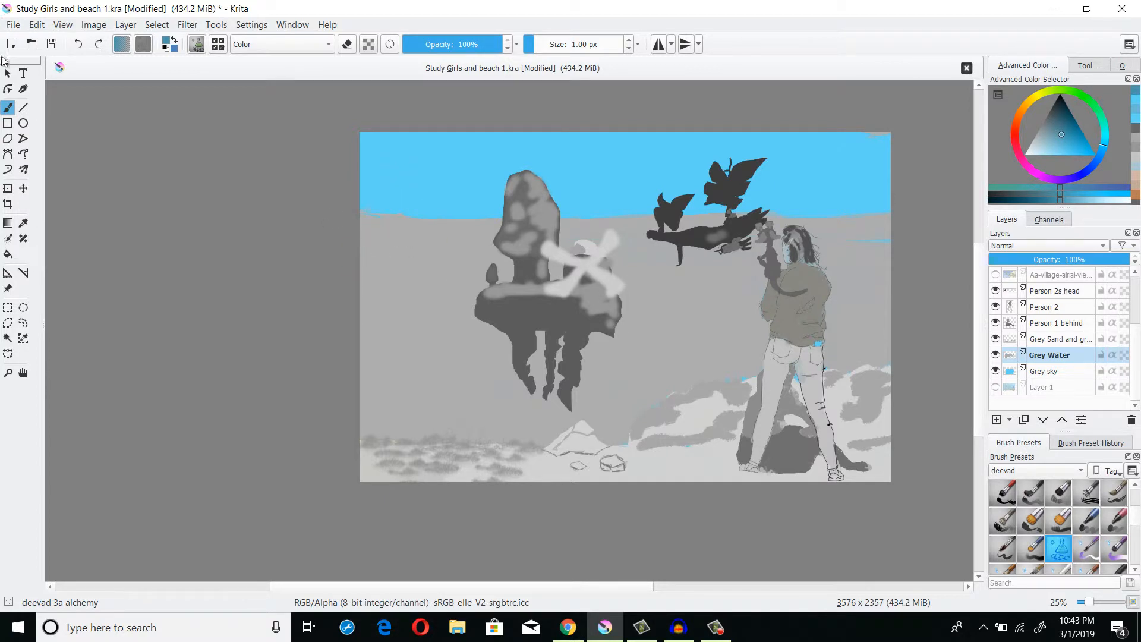
- Select the grey water area with the similar-colour selection tool and fill it with blue using the alchemy brush
{"action": "left_click", "coordinate": [8, 338]}
{"action": "left_click", "coordinate": [383, 261]}
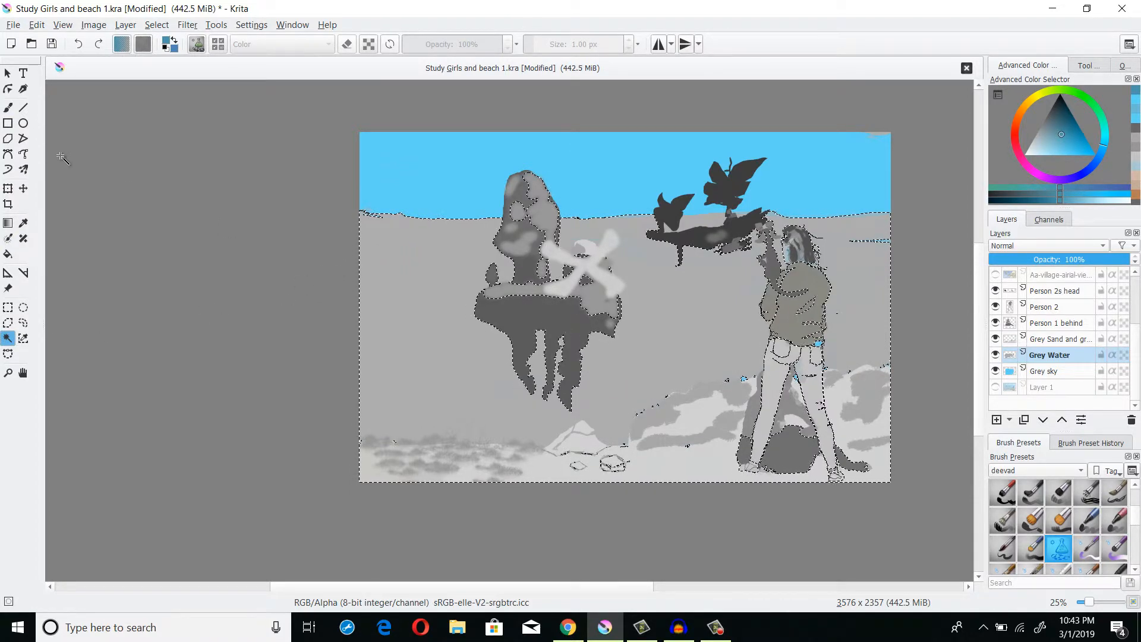
{"action": "left_click", "coordinate": [8, 107]}
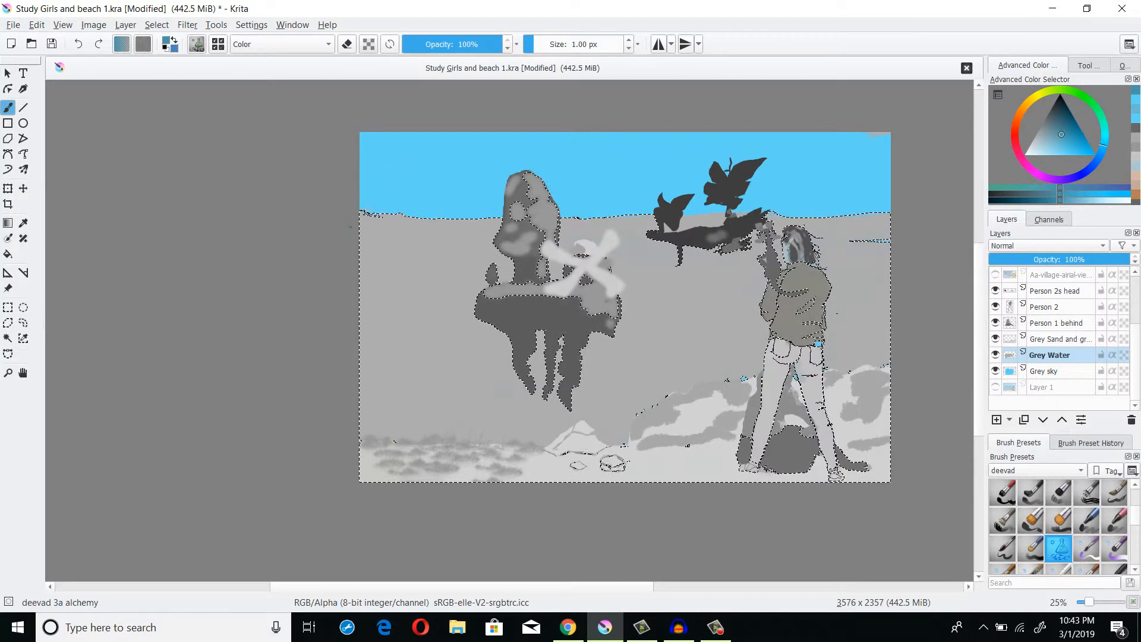
{"action": "mouse_move", "coordinate": [363, 232]}
{"action": "left_mouse_down"}
{"action": "mouse_move", "coordinate": [594, 286]}
{"action": "mouse_move", "coordinate": [654, 336]}
{"action": "mouse_move", "coordinate": [557, 439]}
{"action": "mouse_move", "coordinate": [380, 443]}
{"action": "left_mouse_up"}
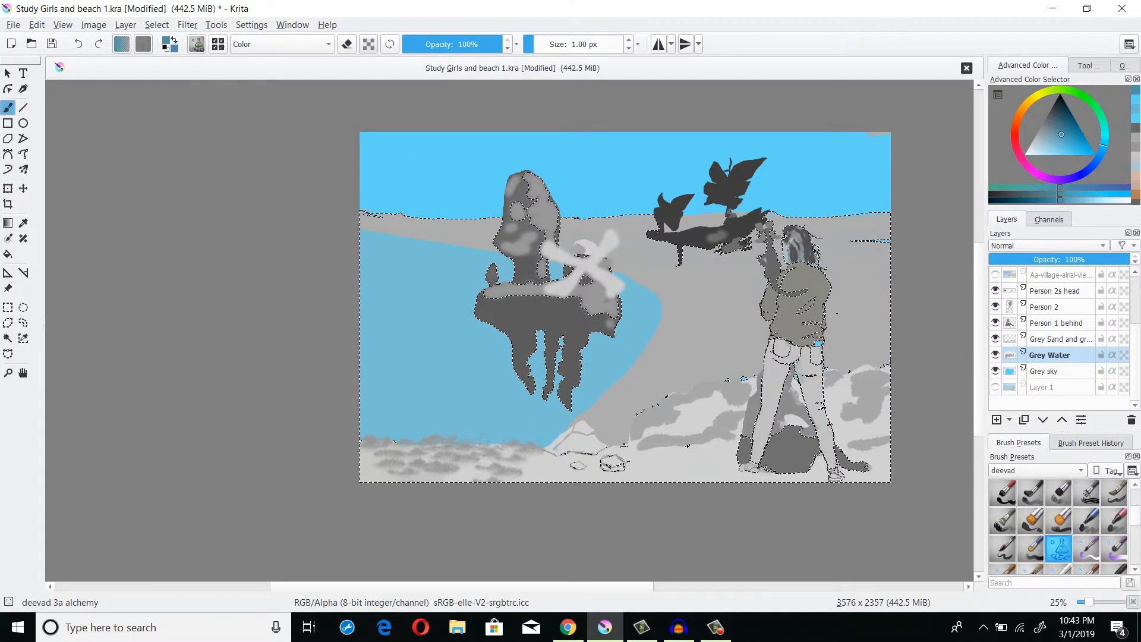
{"action": "mouse_move", "coordinate": [357, 214]}
{"action": "left_mouse_down"}
{"action": "mouse_move", "coordinate": [480, 204]}
{"action": "mouse_move", "coordinate": [638, 335]}
{"action": "left_mouse_up"}
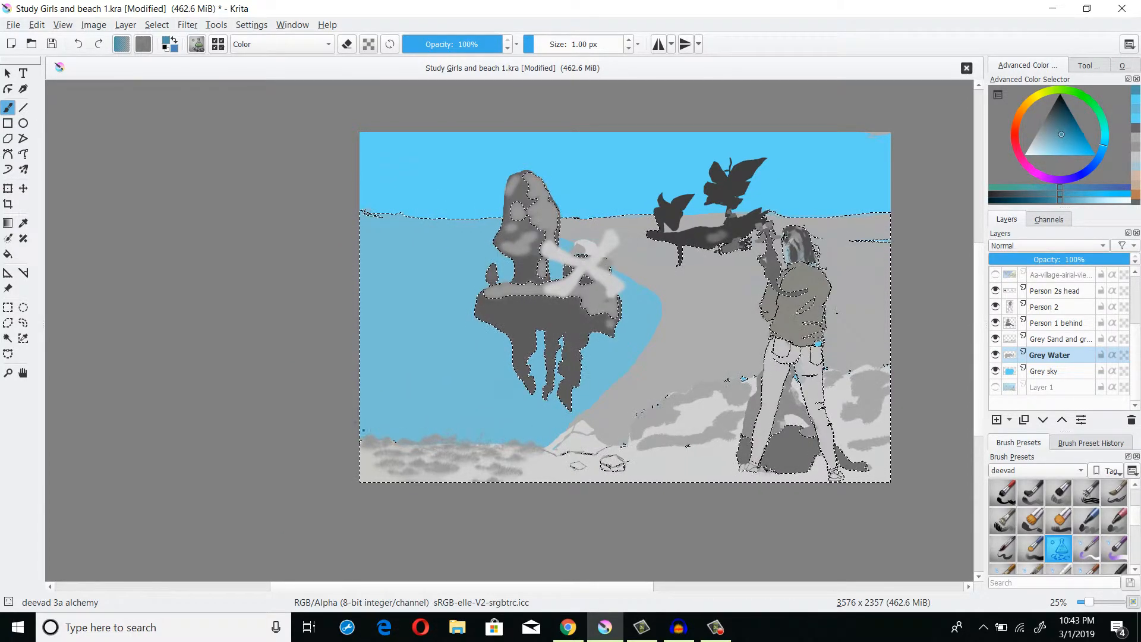
{"action": "mouse_move", "coordinate": [503, 194]}
{"action": "left_mouse_down"}
{"action": "mouse_move", "coordinate": [626, 183]}
{"action": "mouse_move", "coordinate": [803, 196]}
{"action": "mouse_move", "coordinate": [906, 428]}
{"action": "mouse_move", "coordinate": [784, 535]}
{"action": "mouse_move", "coordinate": [538, 487]}
{"action": "left_mouse_up"}
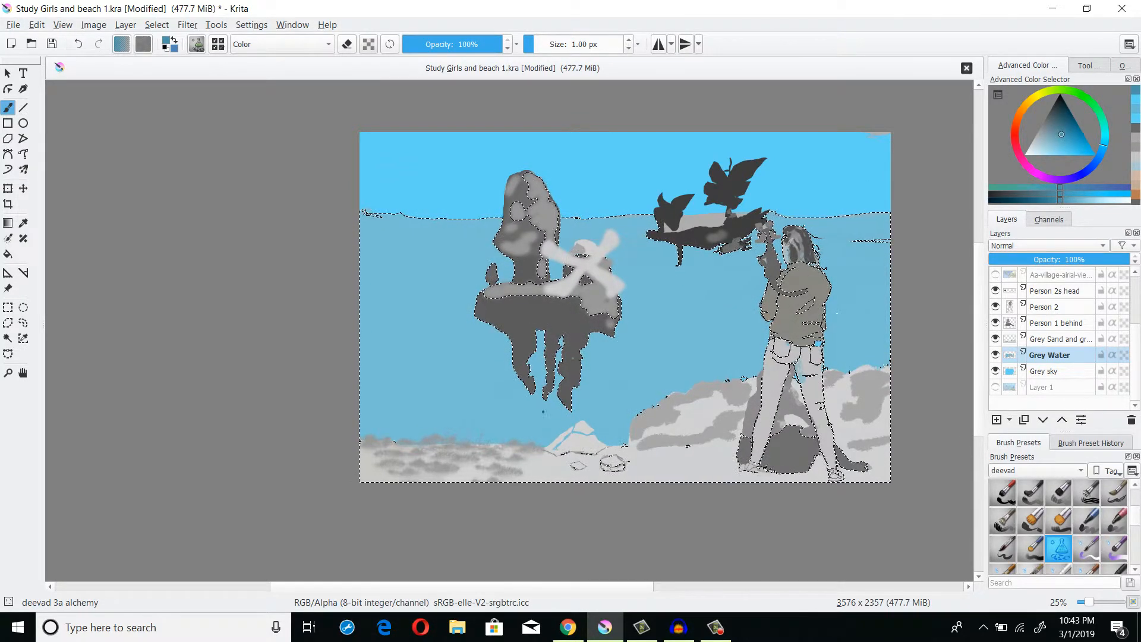
{"action": "left_click_drag", "start_coordinate": [961, 437], "coordinate": [636, 308]}
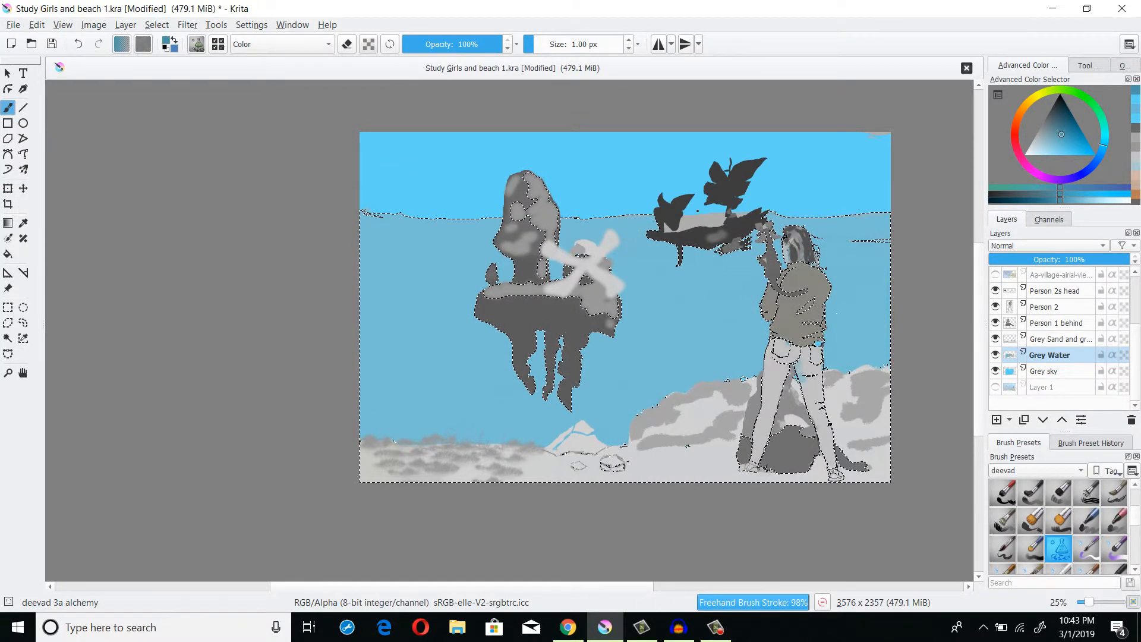
{"action": "scroll", "coordinate": [697, 212], "scroll_direction": "down", "scroll_amount": 1}
{"action": "scroll", "coordinate": [698, 212], "scroll_direction": "up", "scroll_amount": 1}
{"action": "left_click_drag", "start_coordinate": [698, 212], "coordinate": [667, 205]}
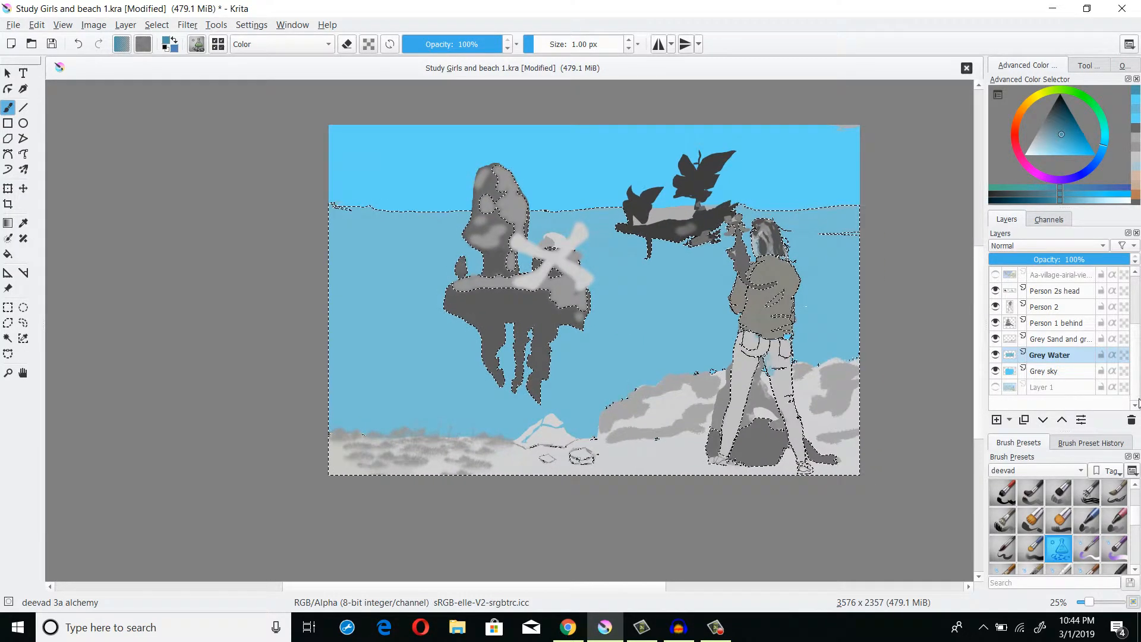
{"action": "left_click", "coordinate": [1056, 340]}
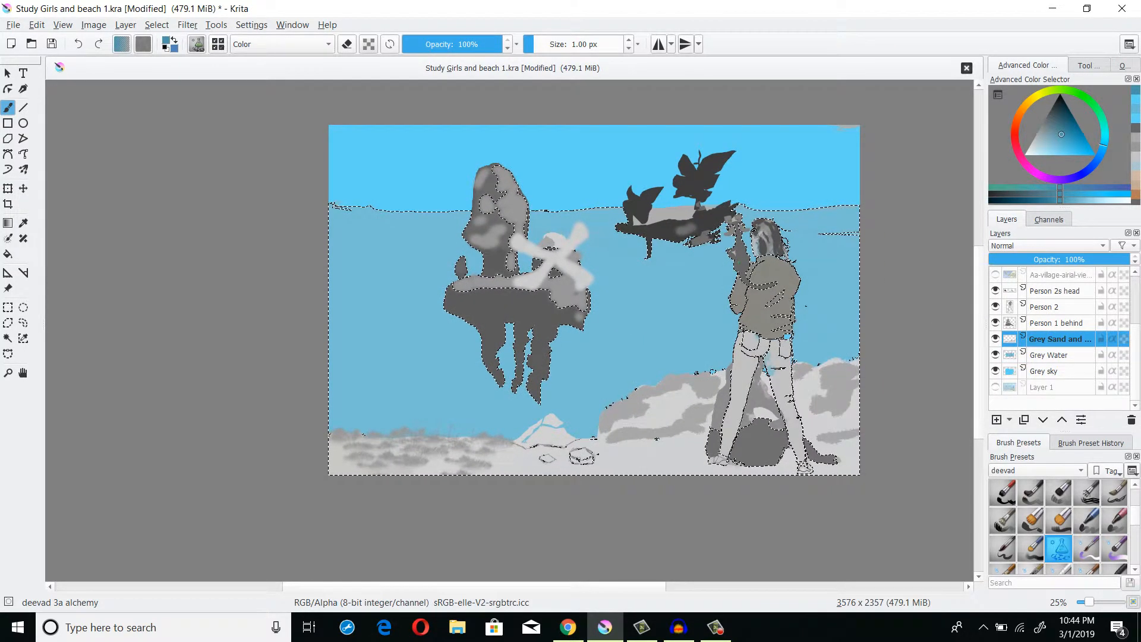
{"action": "scroll", "coordinate": [715, 263], "scroll_direction": "up", "scroll_amount": 2}
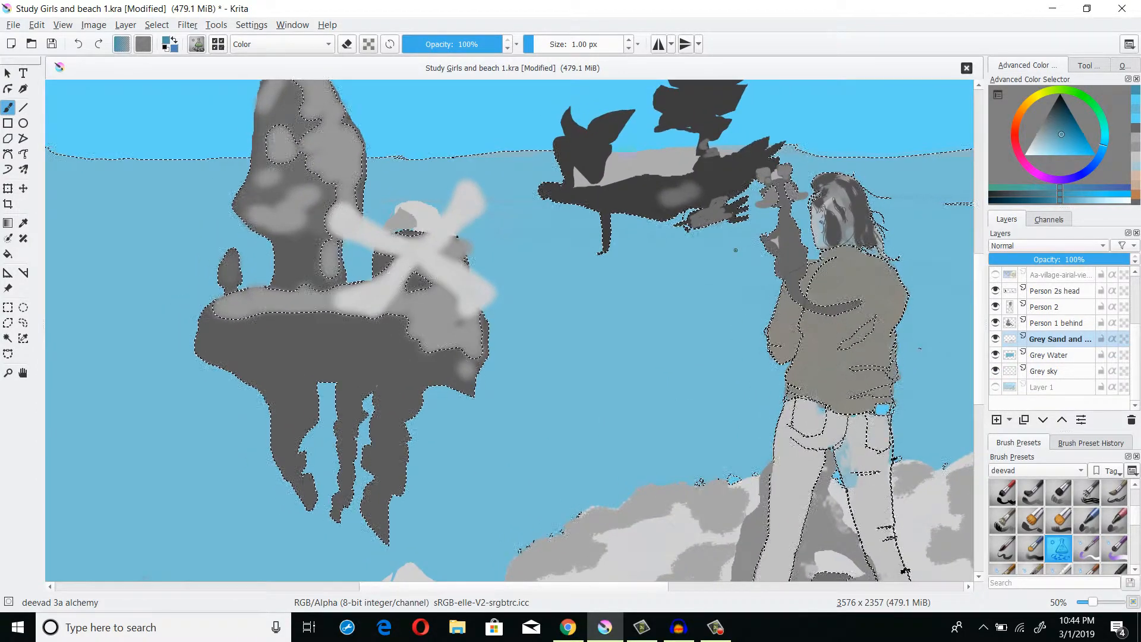
{"action": "scroll", "coordinate": [749, 250], "scroll_direction": "down", "scroll_amount": 1}
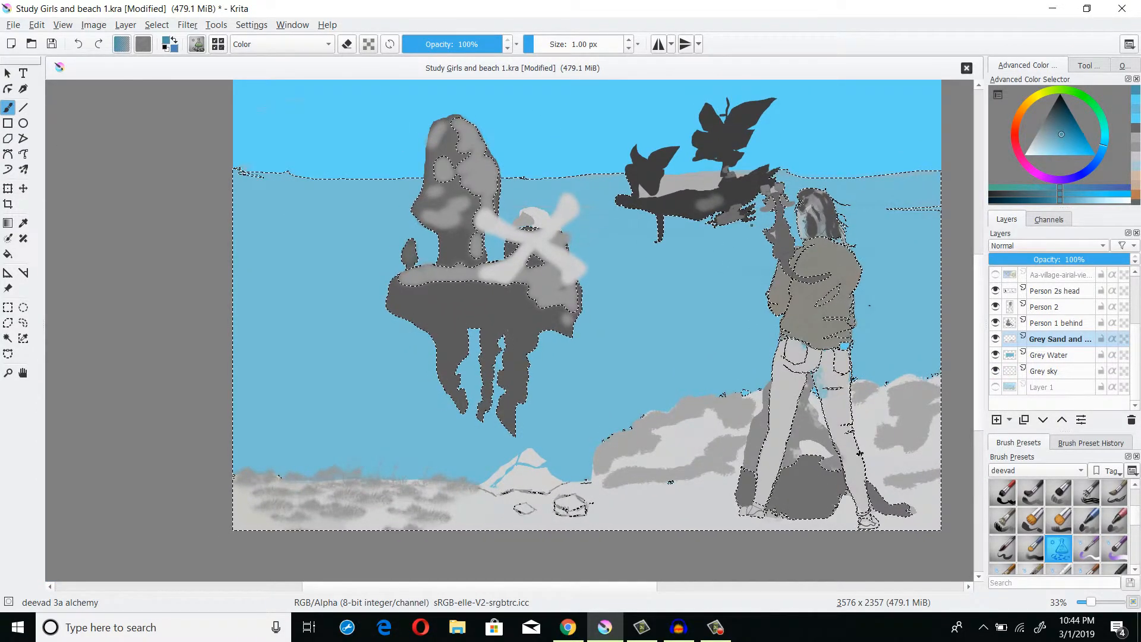
{"action": "scroll", "coordinate": [746, 226], "scroll_direction": "down", "scroll_amount": 1}
{"action": "scroll", "coordinate": [743, 234], "scroll_direction": "up", "scroll_amount": 1}
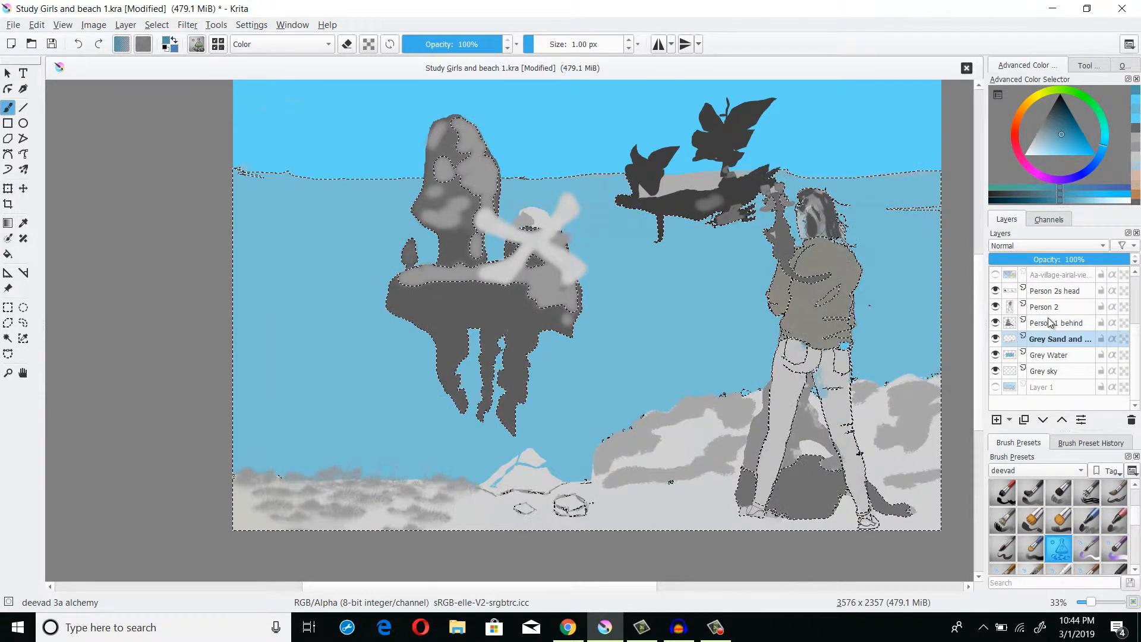
{"action": "mouse_move", "coordinate": [1050, 323]}
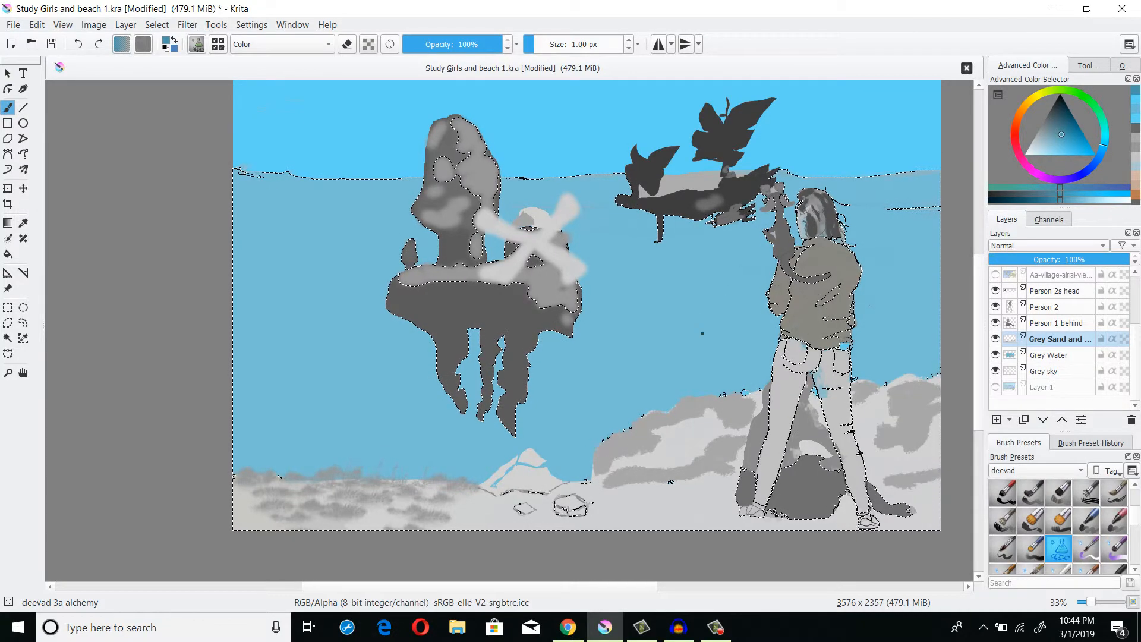
- On the Person 2 layer, select the jacket area, pick an orange, and fill the jacket with the alchemy brush
{"action": "left_click", "coordinate": [1060, 325]}
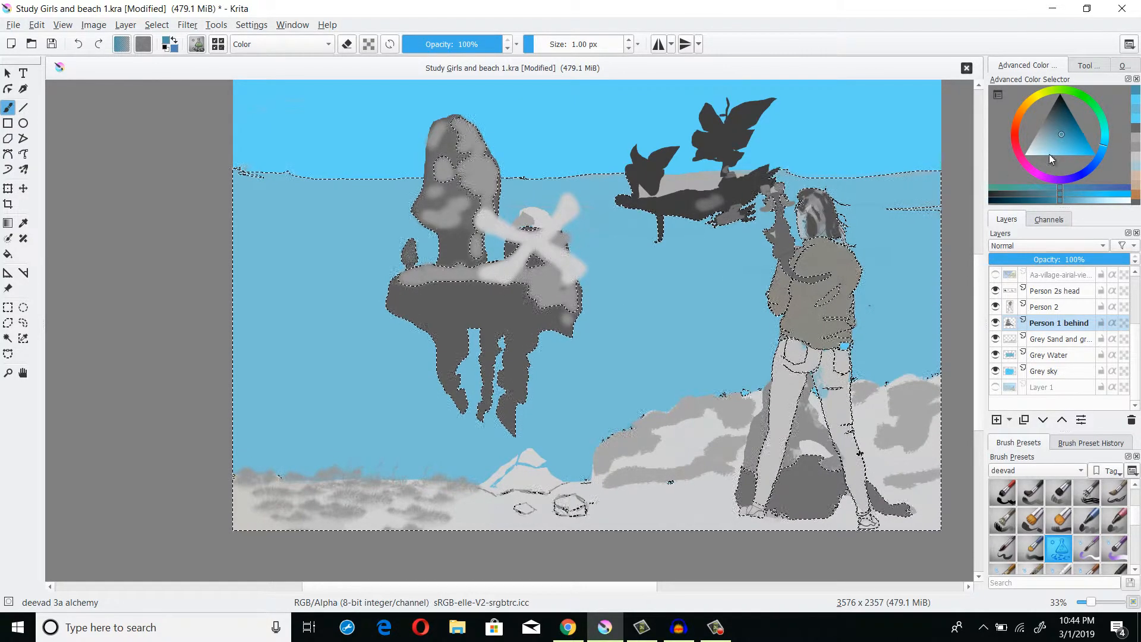
{"action": "left_click", "coordinate": [1063, 307]}
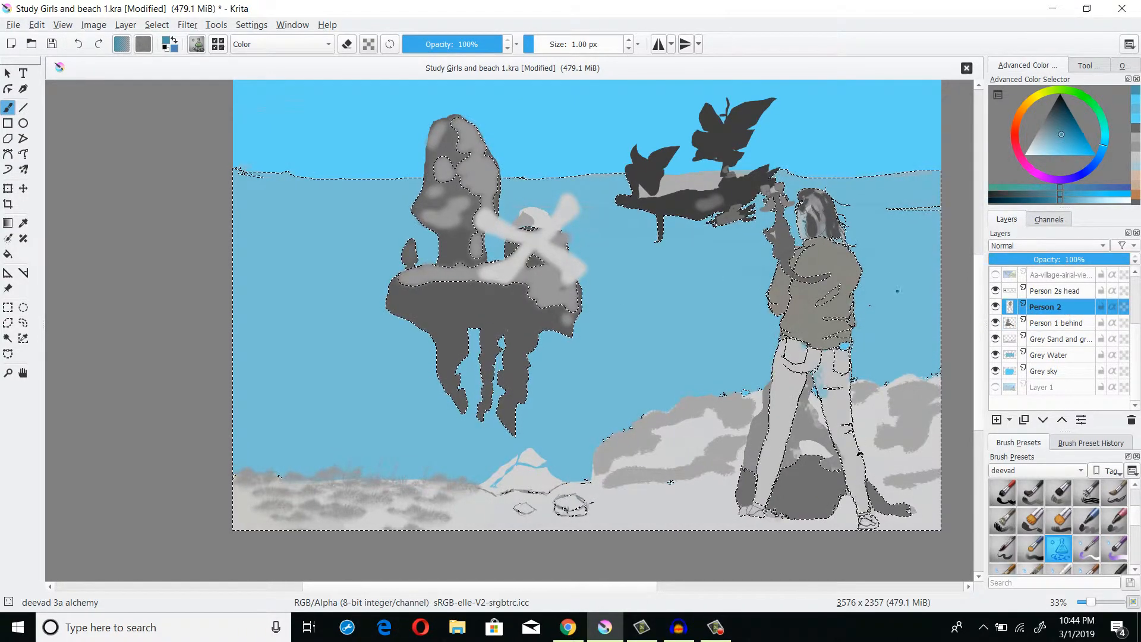
{"action": "left_click", "coordinate": [23, 308]}
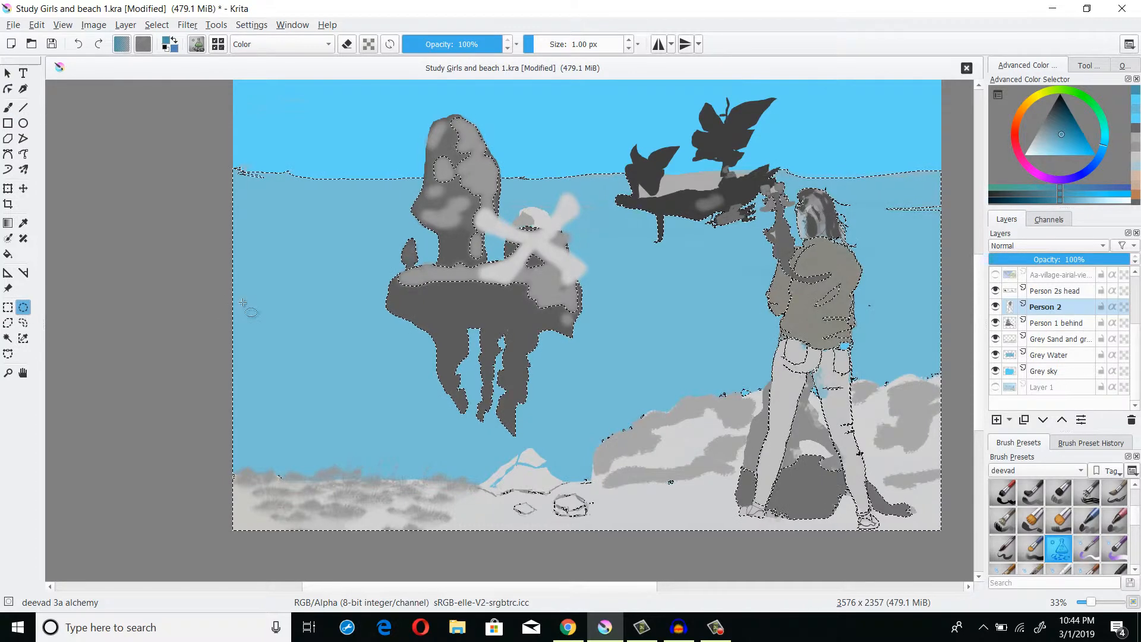
{"action": "left_click", "coordinate": [8, 339]}
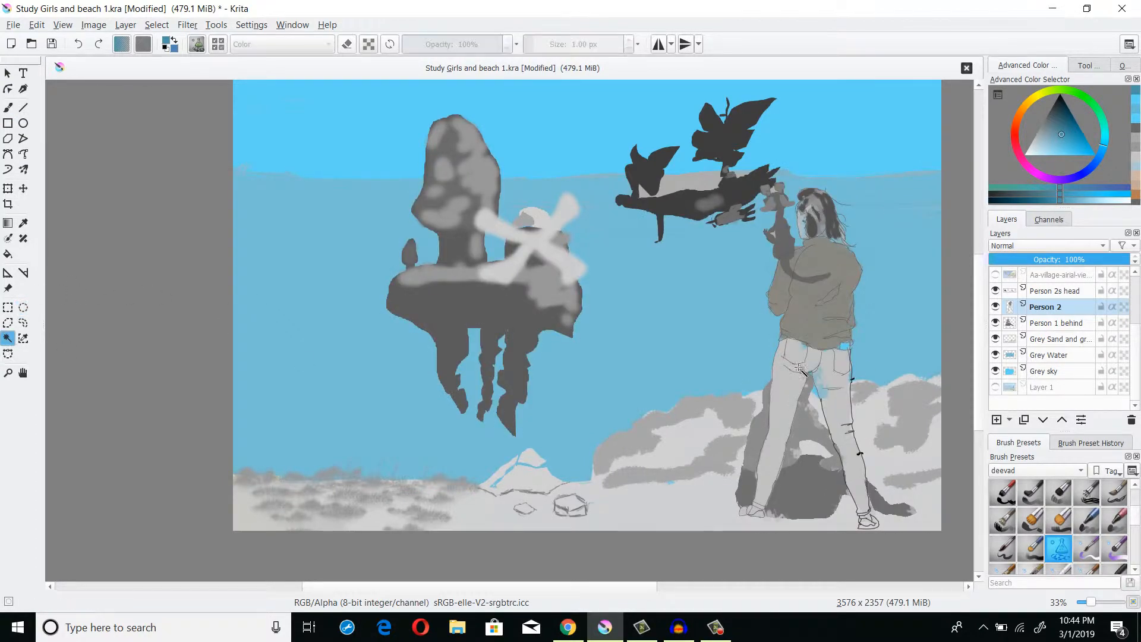
{"action": "left_click", "coordinate": [802, 315]}
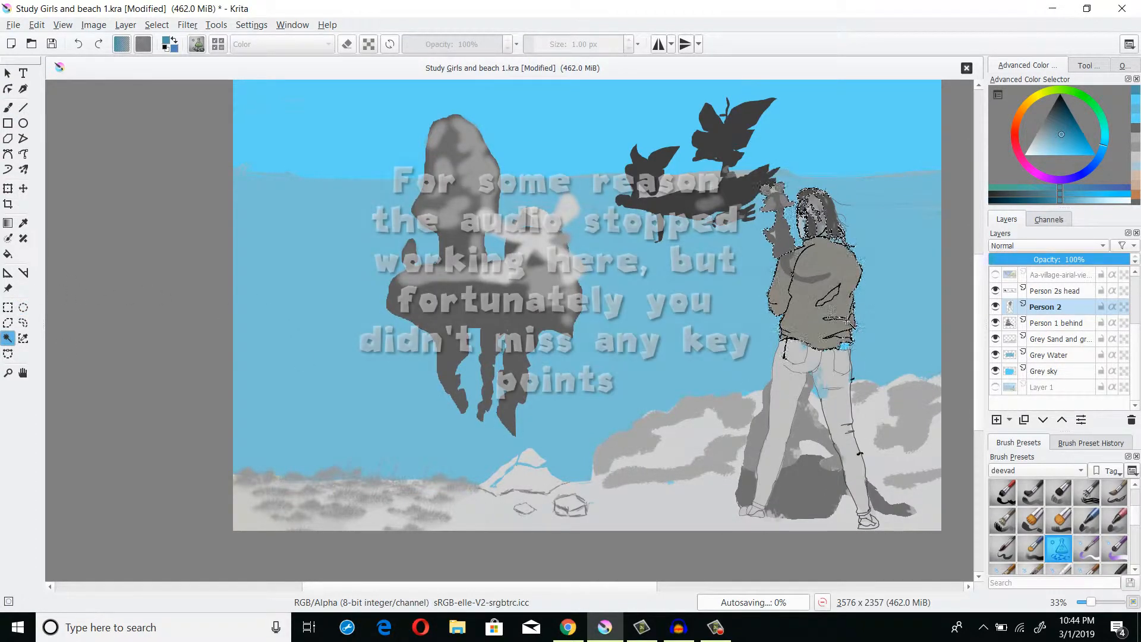
{"action": "mouse_move", "coordinate": [1058, 134]}
{"action": "left_mouse_down"}
{"action": "mouse_move", "coordinate": [1071, 154]}
{"action": "mouse_move", "coordinate": [1064, 139]}
{"action": "left_mouse_up"}
{"action": "left_click", "coordinate": [1017, 118]}
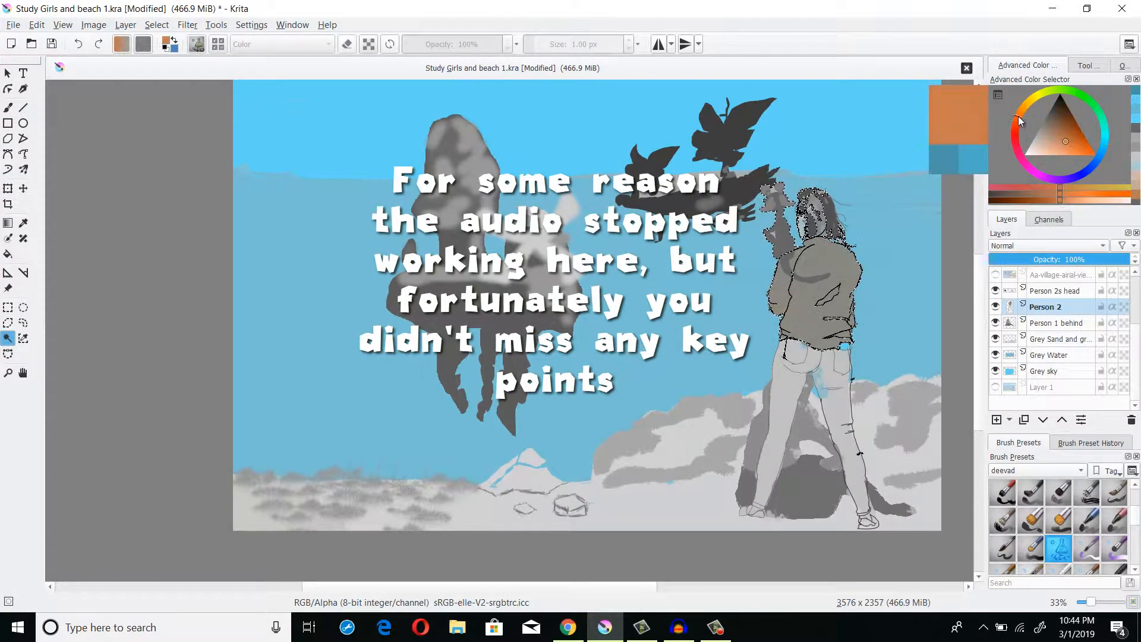
{"action": "left_click", "coordinate": [9, 107]}
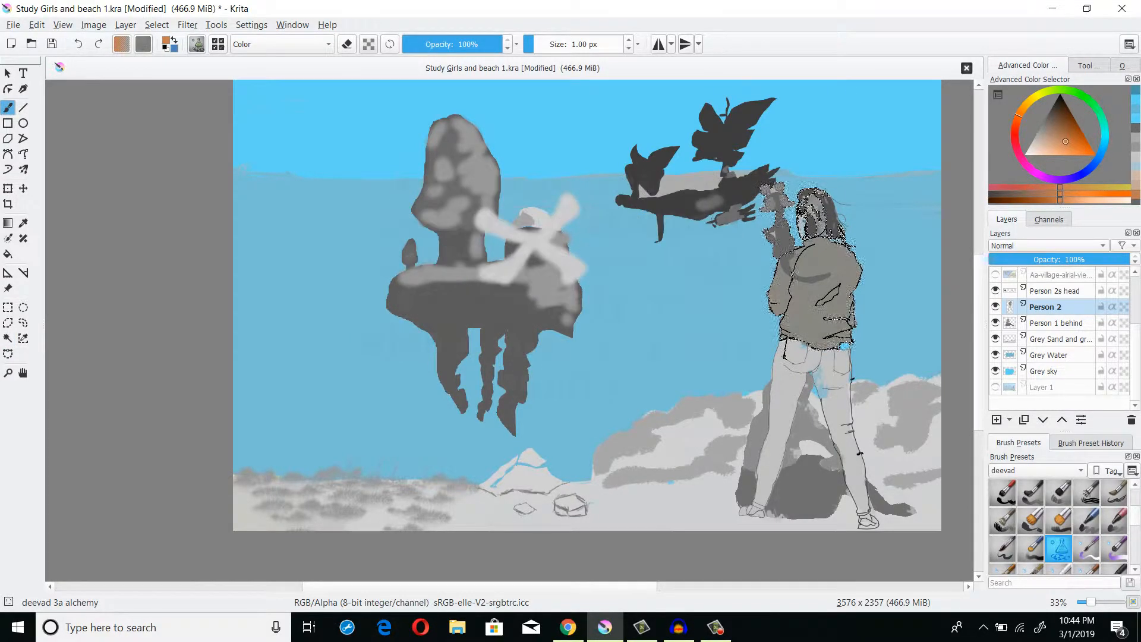
{"action": "left_click_drag", "start_coordinate": [801, 249], "coordinate": [915, 383]}
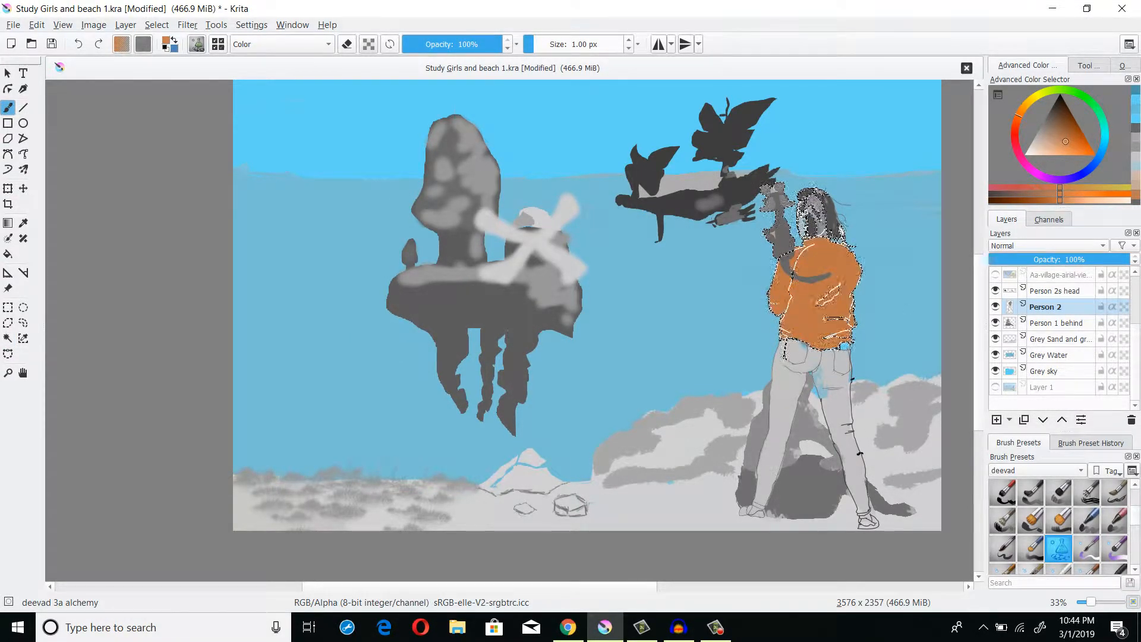